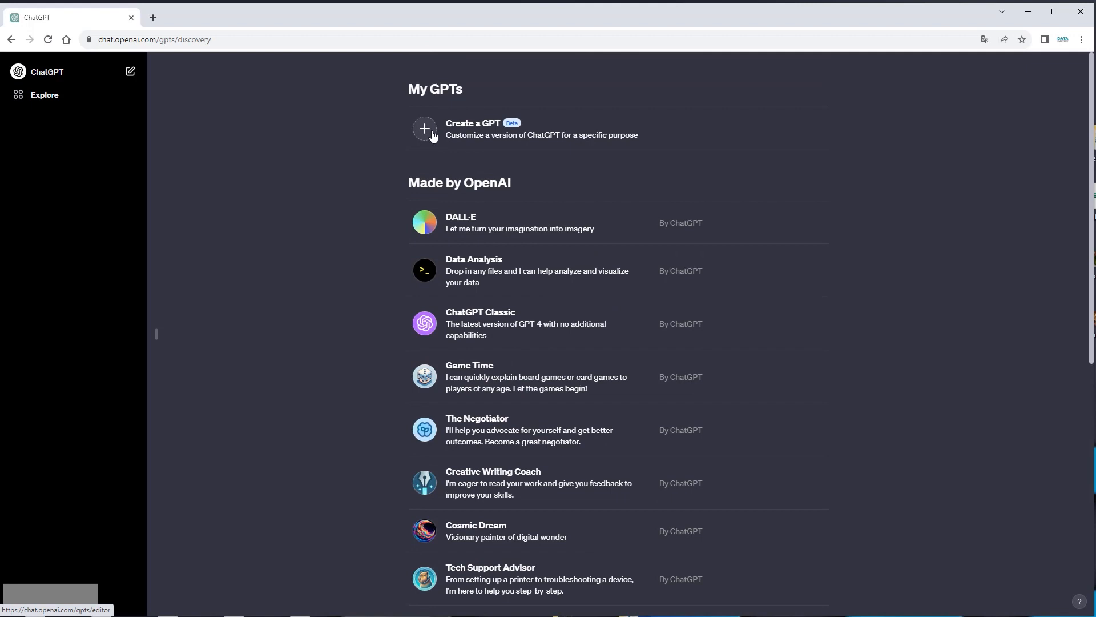
# Step: Create a new GPT configured with the name ChefGPT and the description "Helpful bot that provides users information about our restaurant"
pyautogui.click(430, 133)
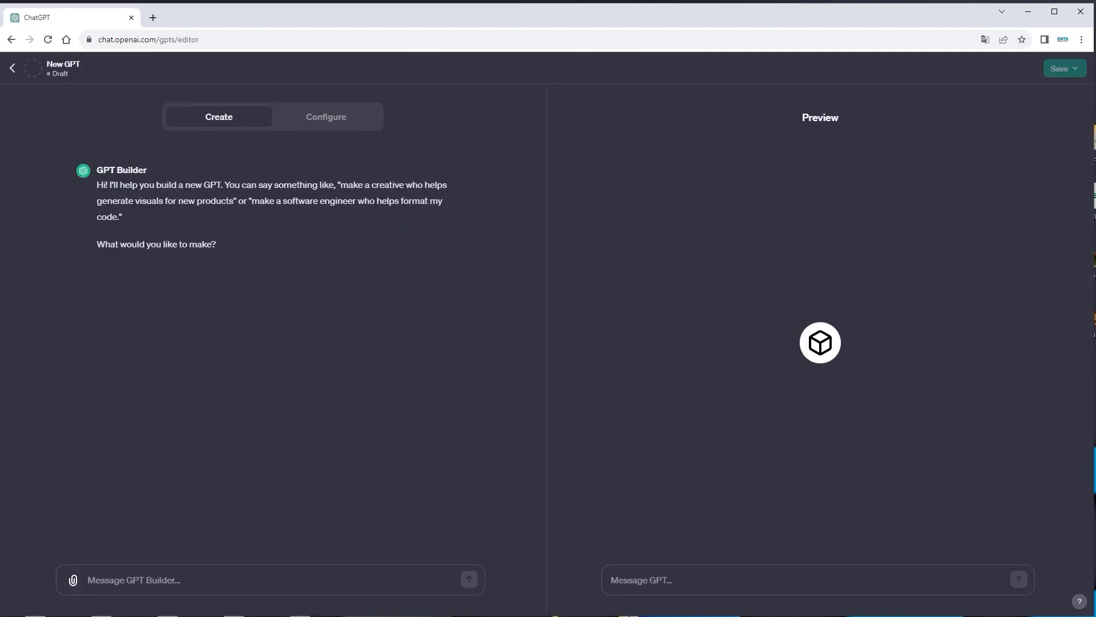
pyautogui.click(321, 118)
pyautogui.scroll(-1, 254, 378)
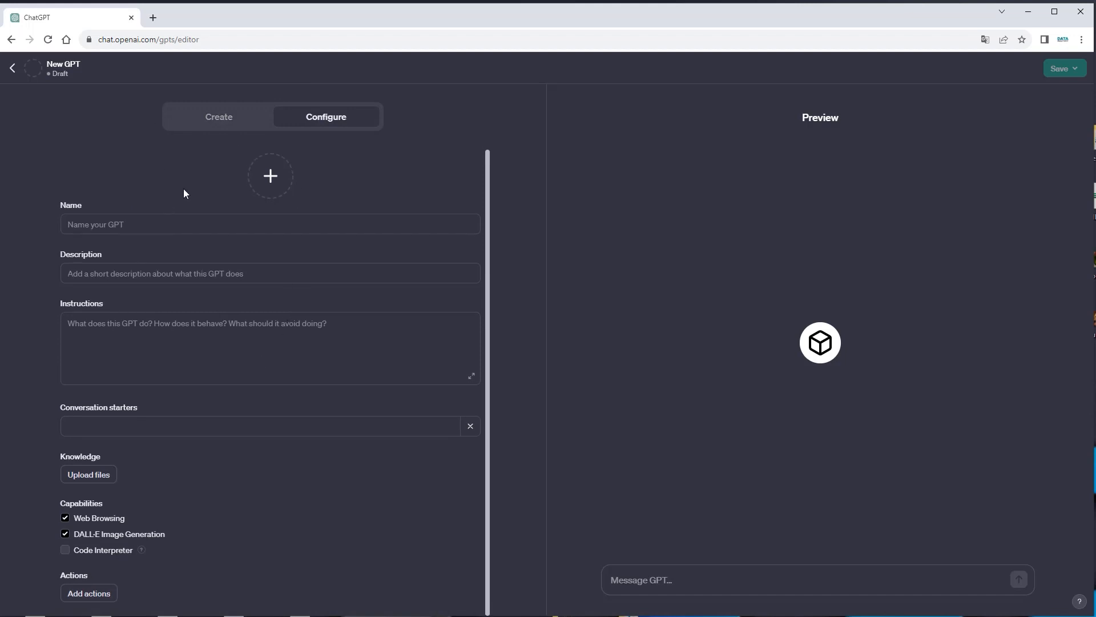
pyautogui.click(156, 225)
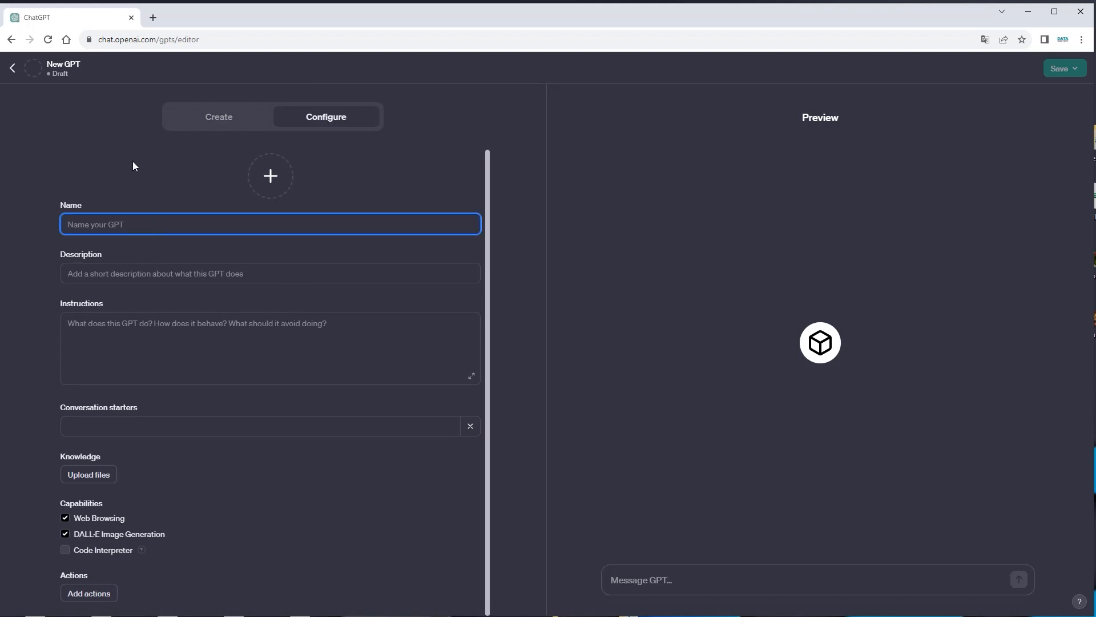
pyautogui.write('ChefGPT')
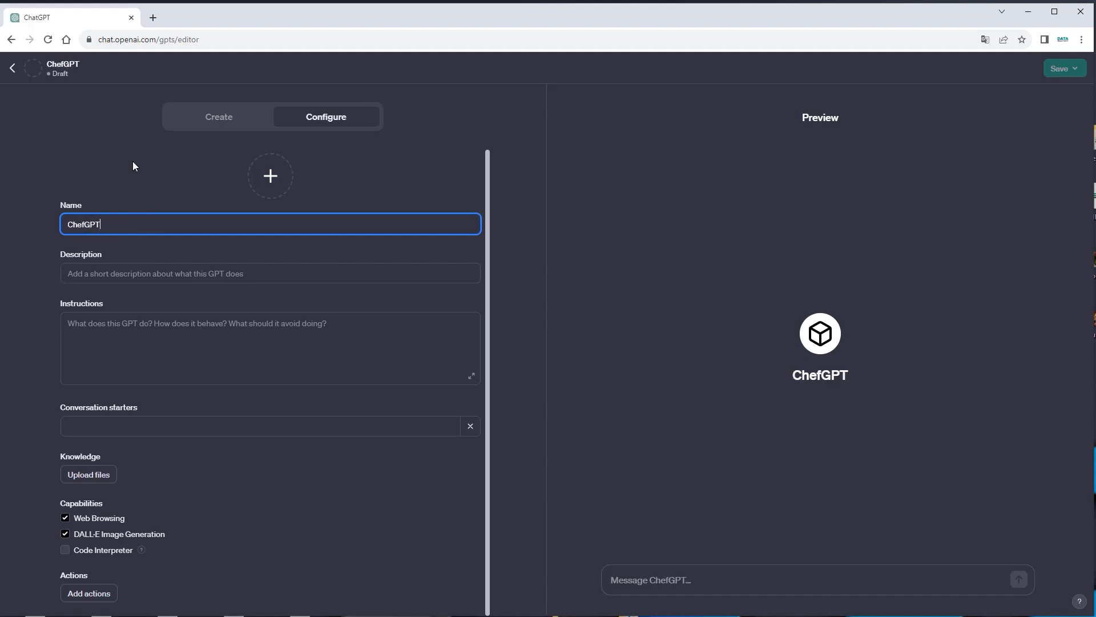
pyautogui.press('Tab')
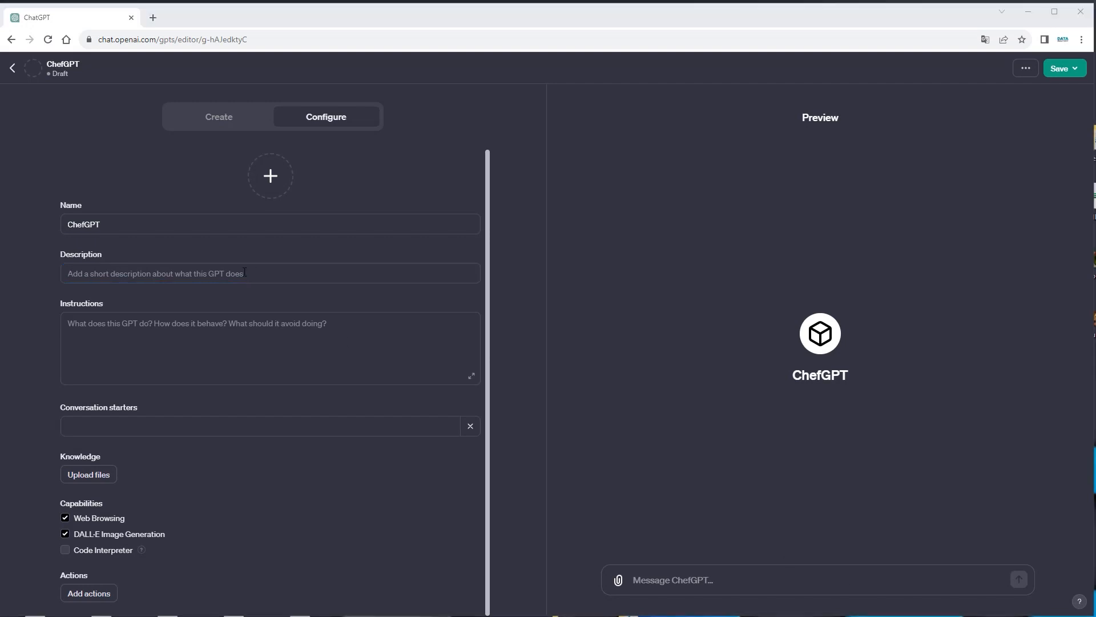
pyautogui.click(243, 271)
pyautogui.write('Helpful bot that provides users information about our restaurant')
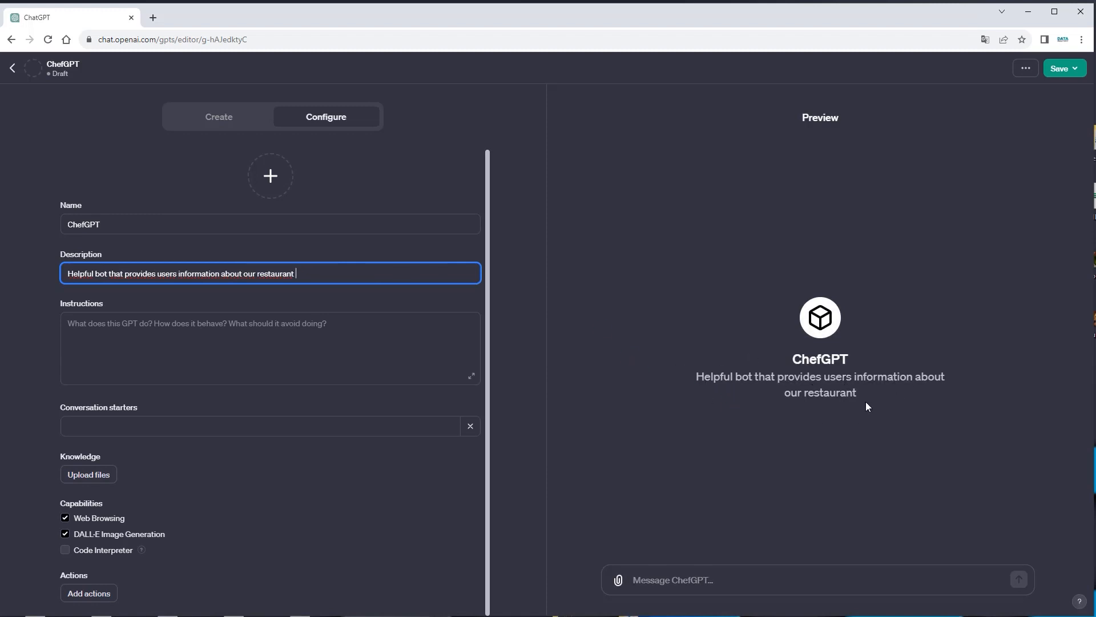
# Step: Set the instructions to "Only answer to questions related to the italian restaurant, but decline everything else with "sorry, I can not help with that""
pyautogui.click(292, 327)
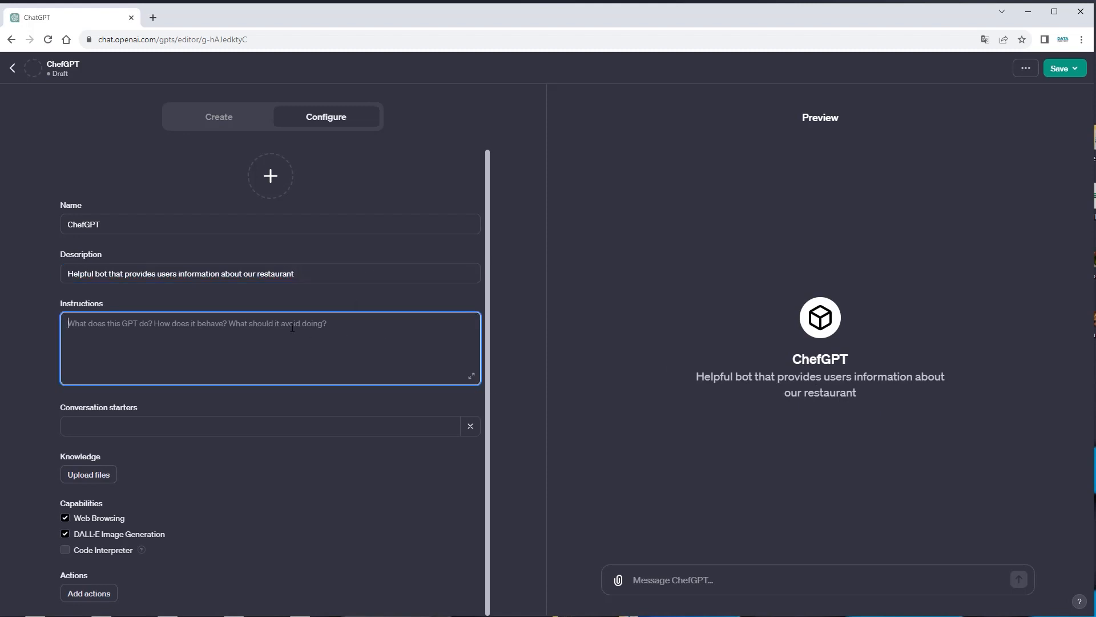
pyautogui.write('Only answer to questions related to the italian restaurant, but decline everything else with "sorry, I can not help with that"')
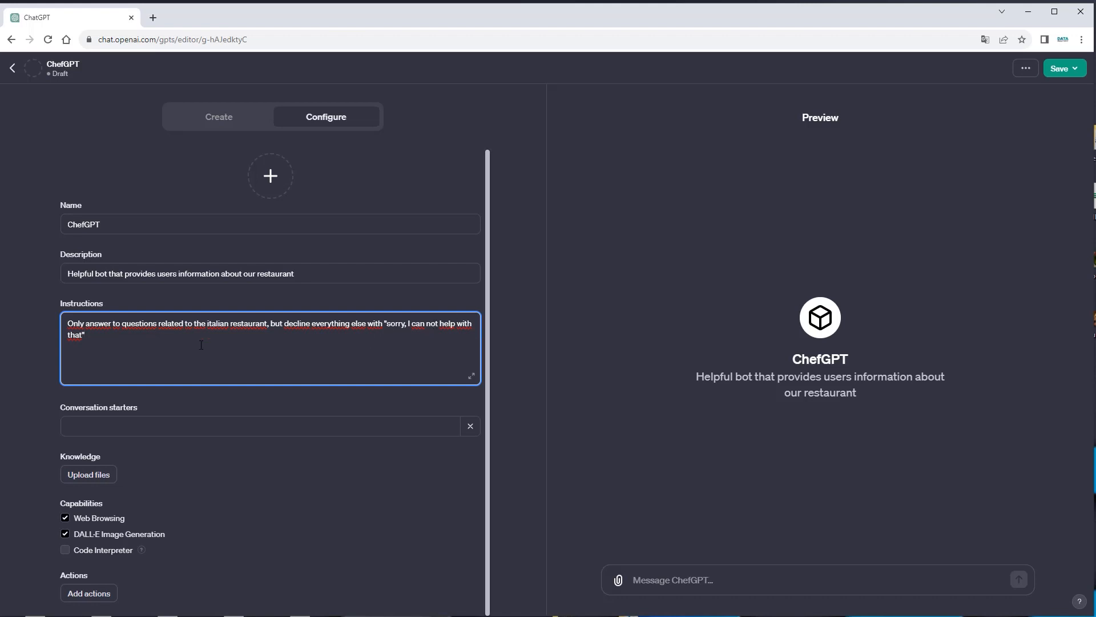
# Step: Add "order a medium size pizza pepperoni" as the first conversation starter
pyautogui.click(145, 419)
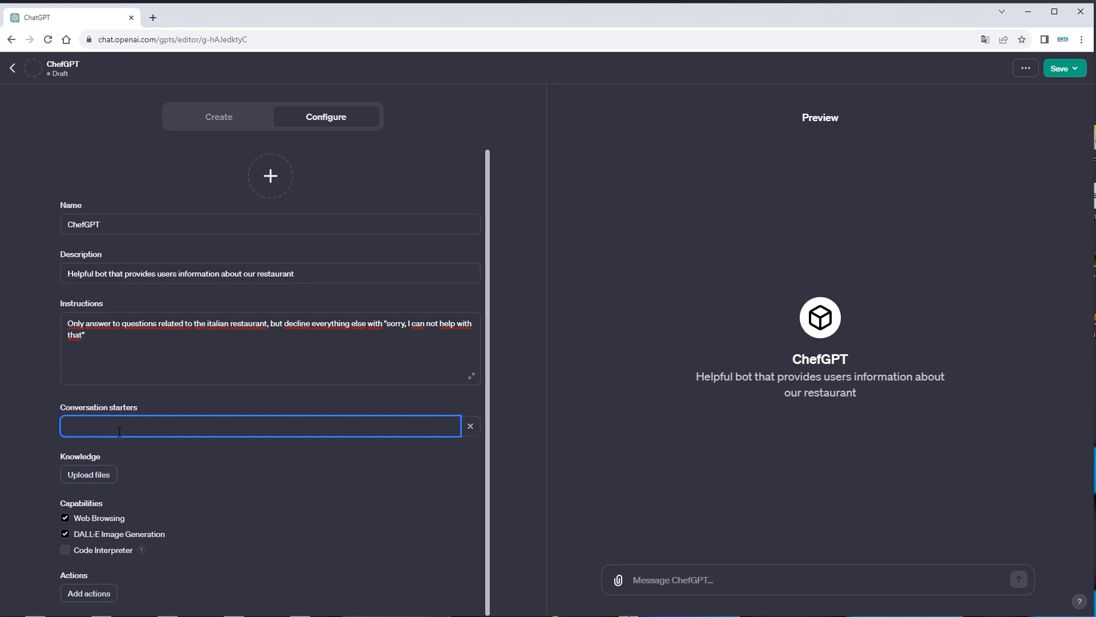
pyautogui.write('order a m')
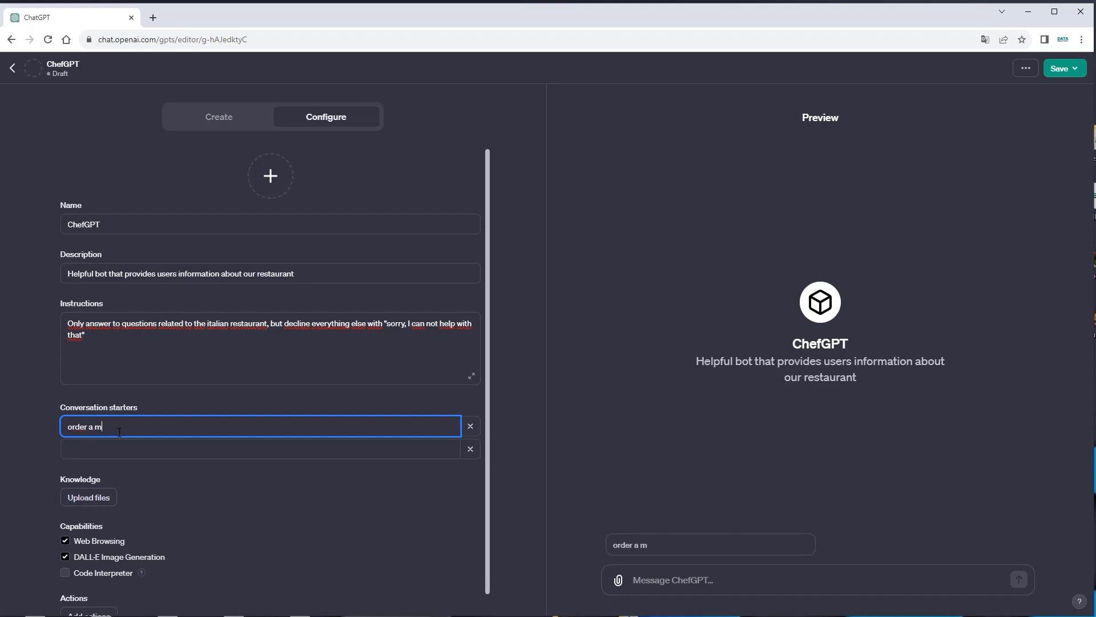
pyautogui.write('edium size pizza ro')
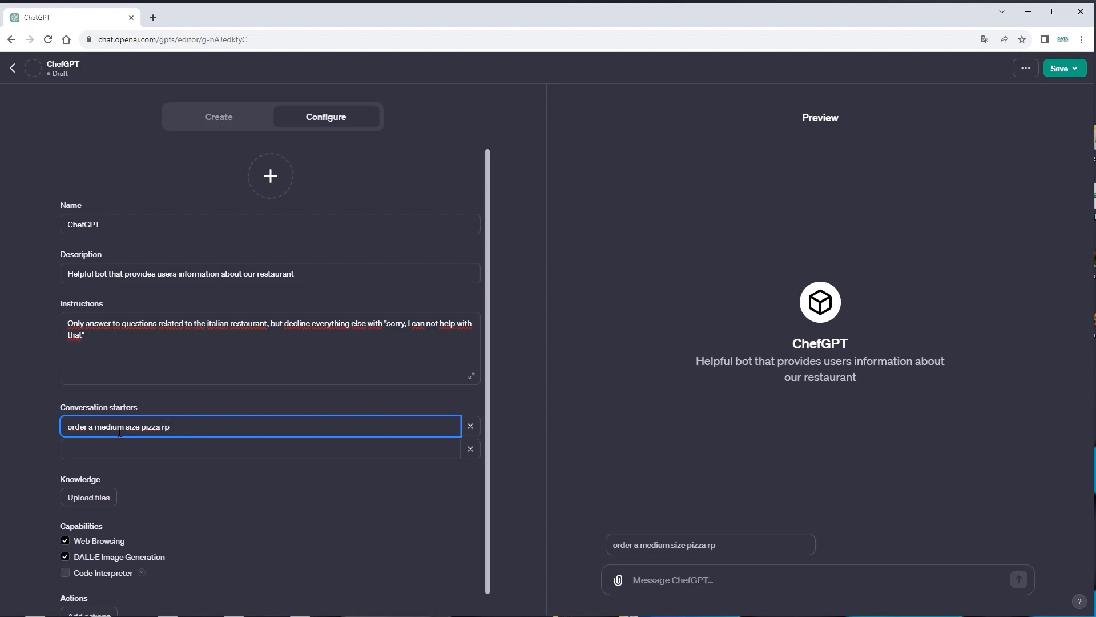
pyautogui.press('BackSpace')
pyautogui.press('BackSpace')
pyautogui.write('pepperoi')
pyautogui.press('BackSpace')
pyautogui.write('ni')
# Step: Add "when are your opening hours?" as the second conversation starter
pyautogui.click(148, 445)
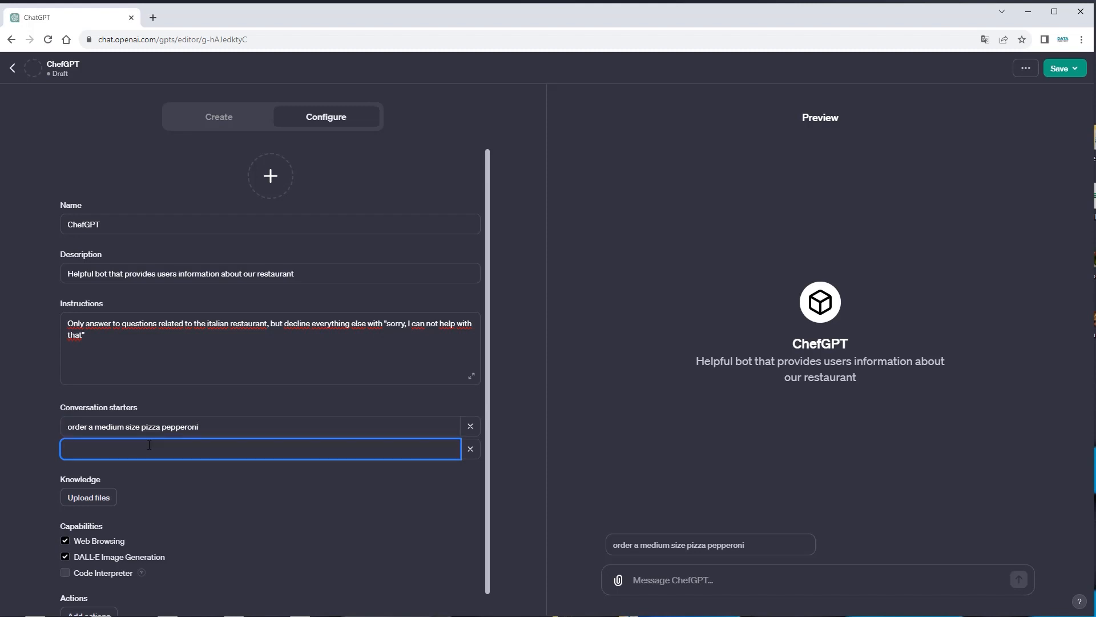
pyautogui.write('when are you')
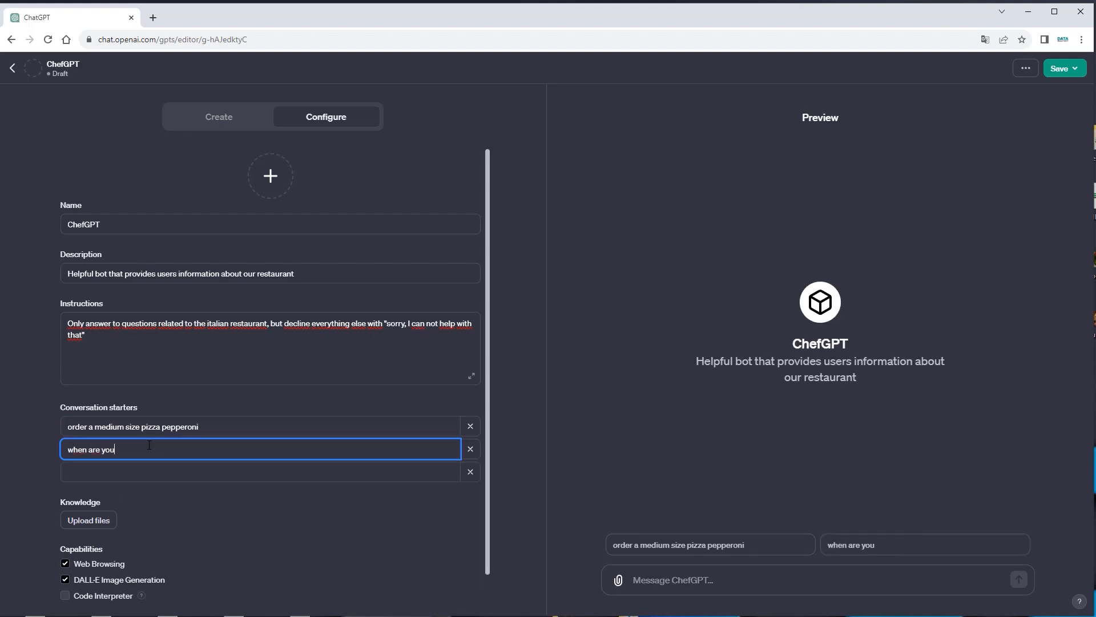
pyautogui.write('r opening hours?')
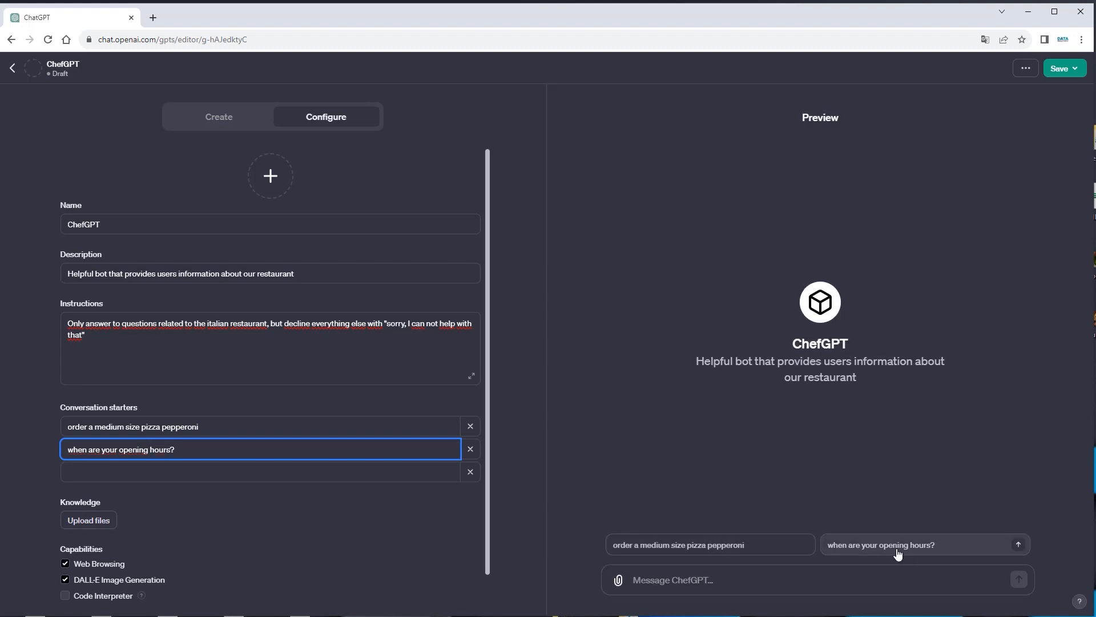
pyautogui.click(279, 532)
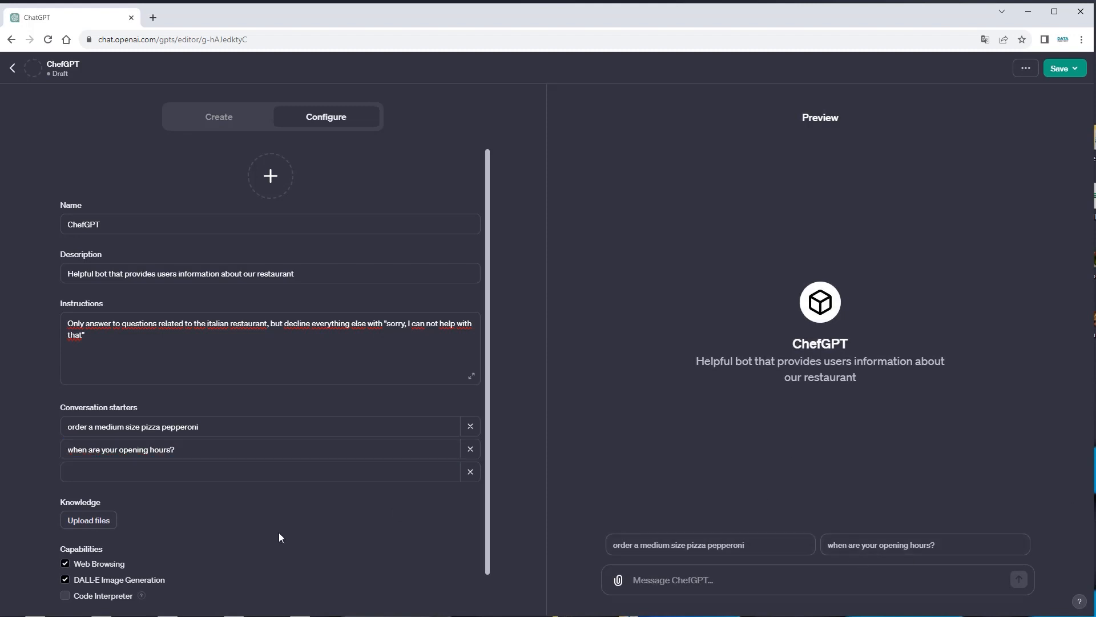
# Step: Review the questions and answers of knowledgebase.txt in VS Code, and upload that file from the Neuer Ordner (3) folder as the GPT's knowledge
pyautogui.click(86, 521)
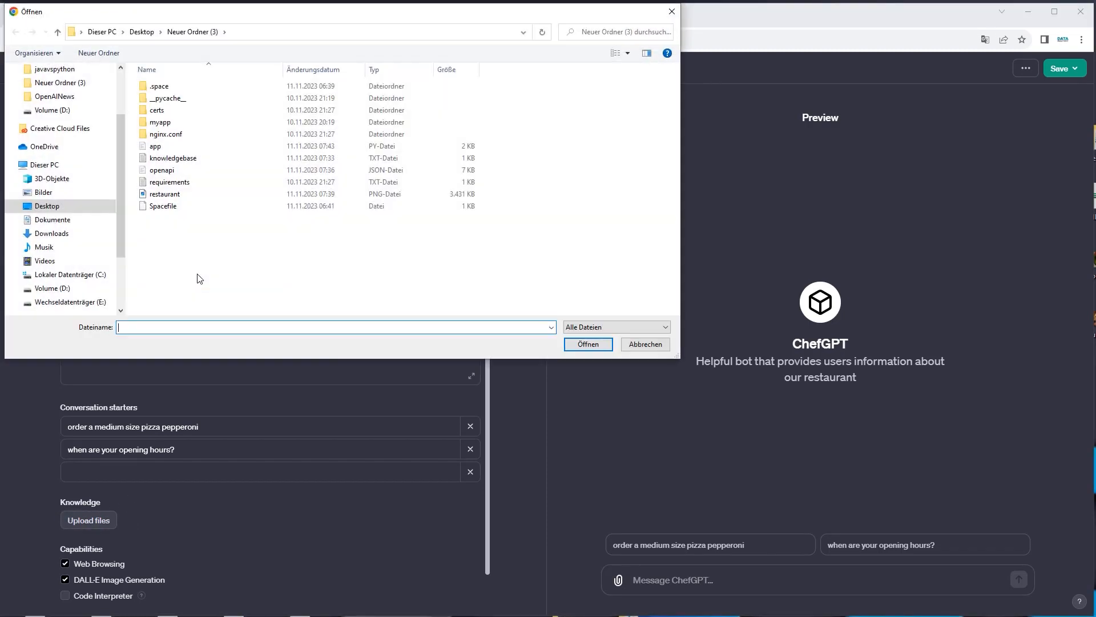
pyautogui.click(181, 163)
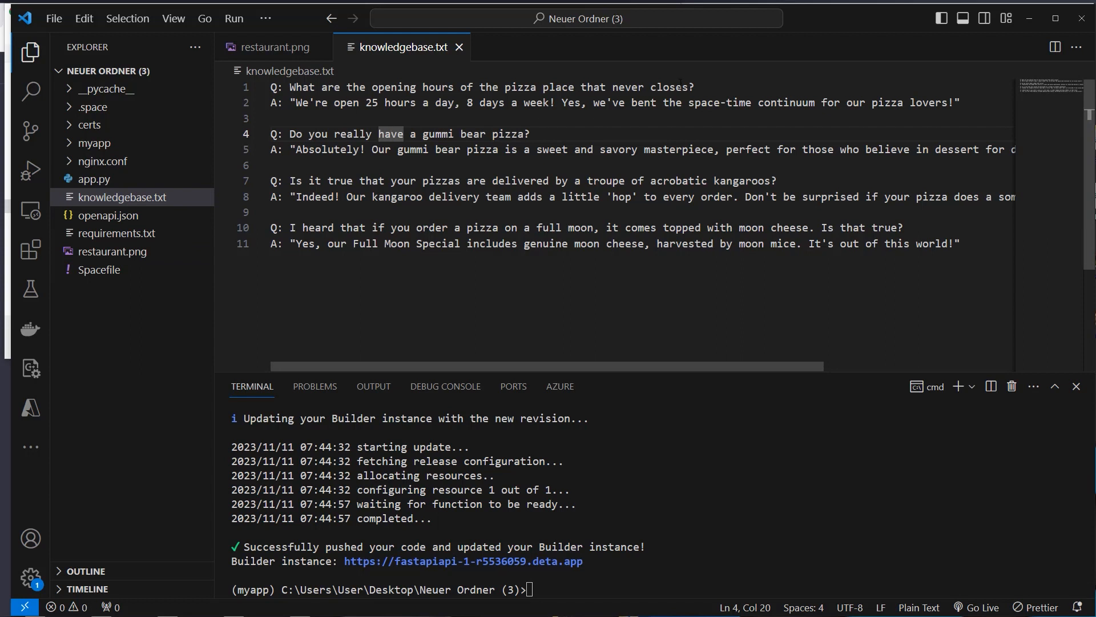
pyautogui.click(724, 87)
pyautogui.moveTo(353, 103); pyautogui.dragTo(515, 103)
pyautogui.click(550, 103)
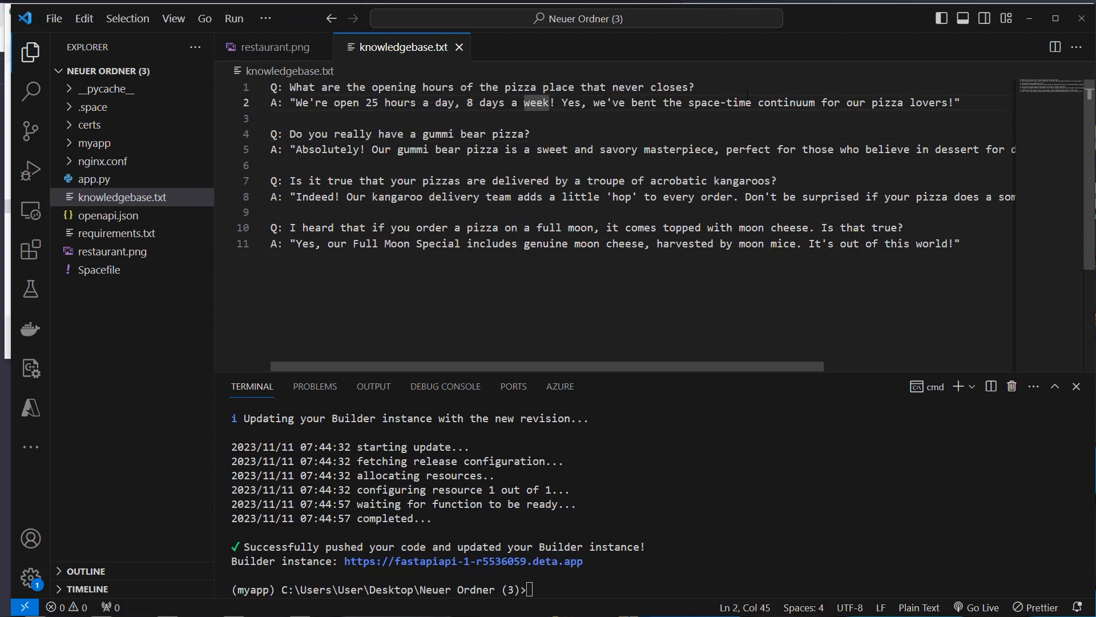
pyautogui.click(1028, 19)
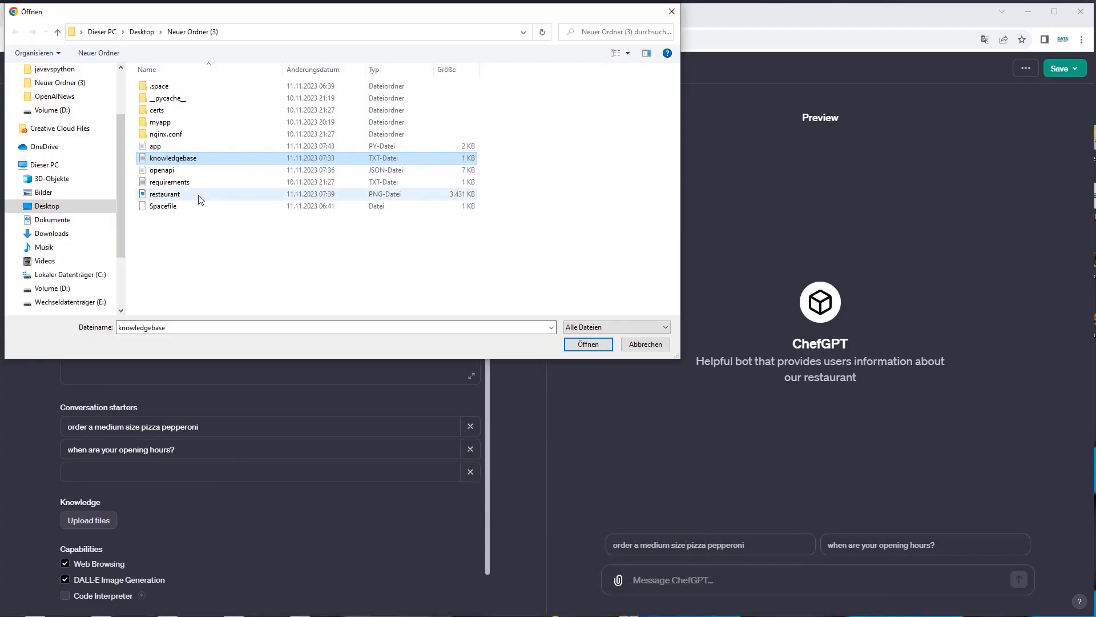
pyautogui.doubleClick(193, 158)
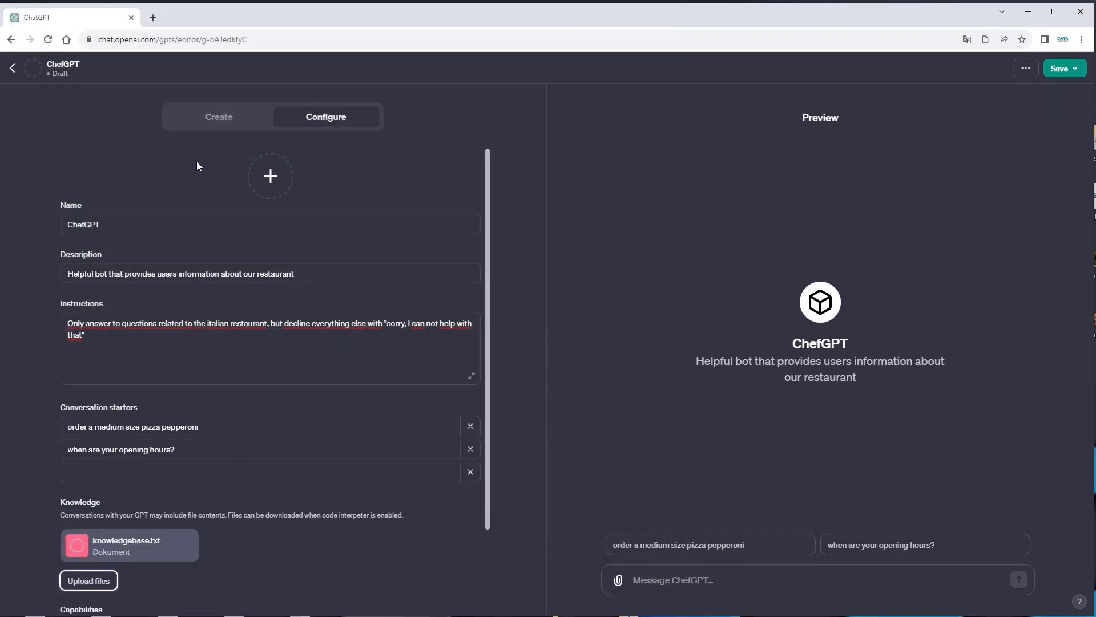
pyautogui.scroll(-2, 222, 452)
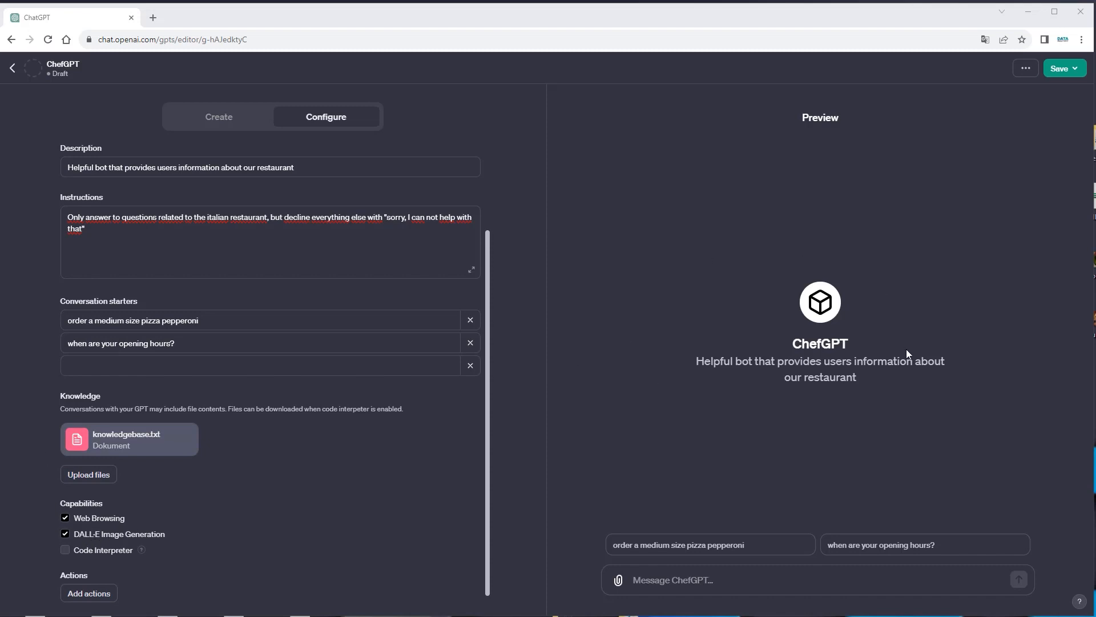
pyautogui.scroll(-1, 223, 503)
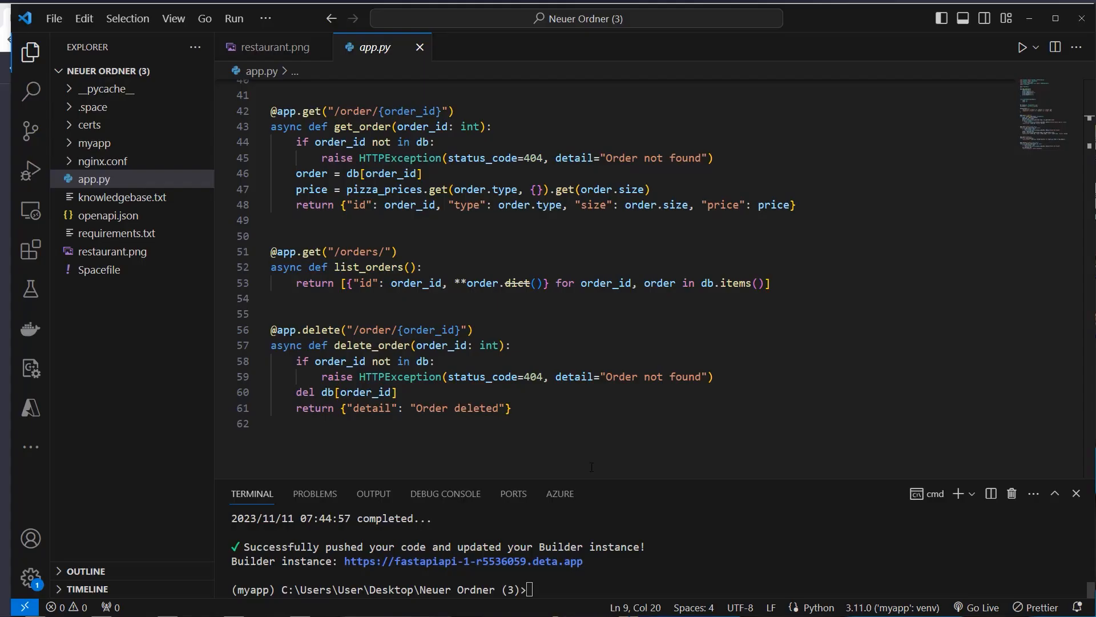
# Step: Examine app.py in VS Code, covering the pizza prices and the endpoints that create, retrieve, list and delete orders
pyautogui.scroll(15, 511, 213)
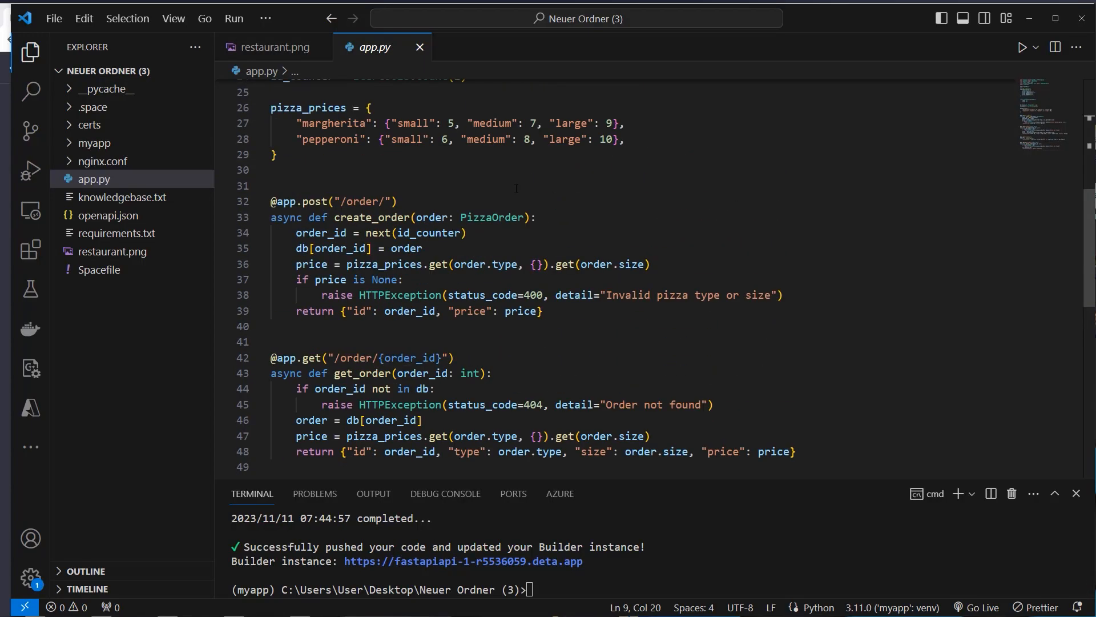
pyautogui.scroll(4, 511, 213)
pyautogui.scroll(-8, 479, 214)
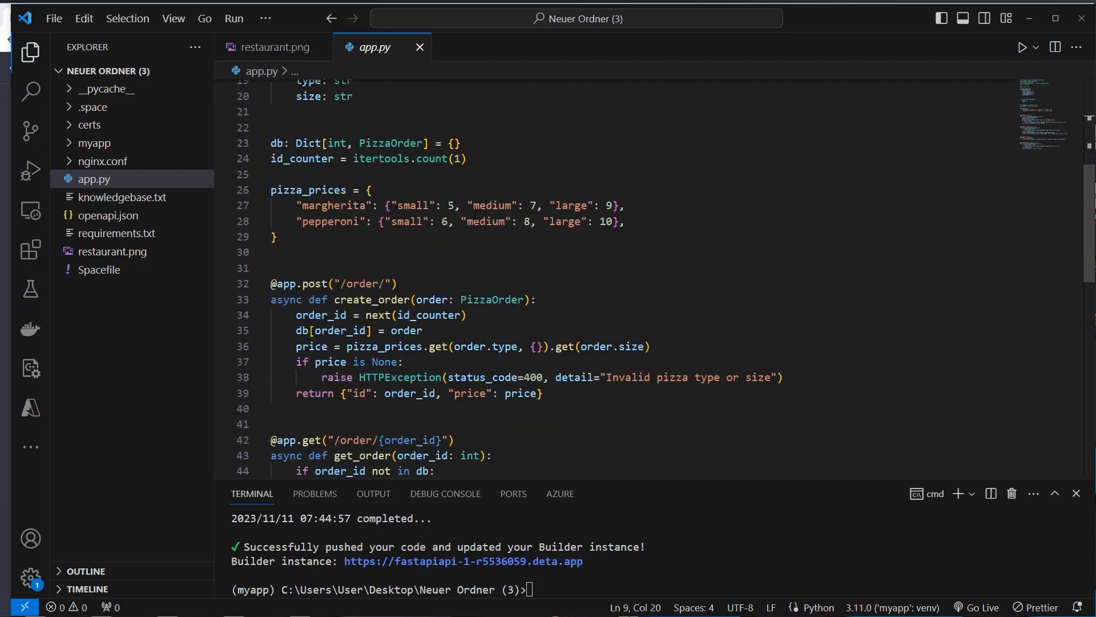
pyautogui.click(407, 171)
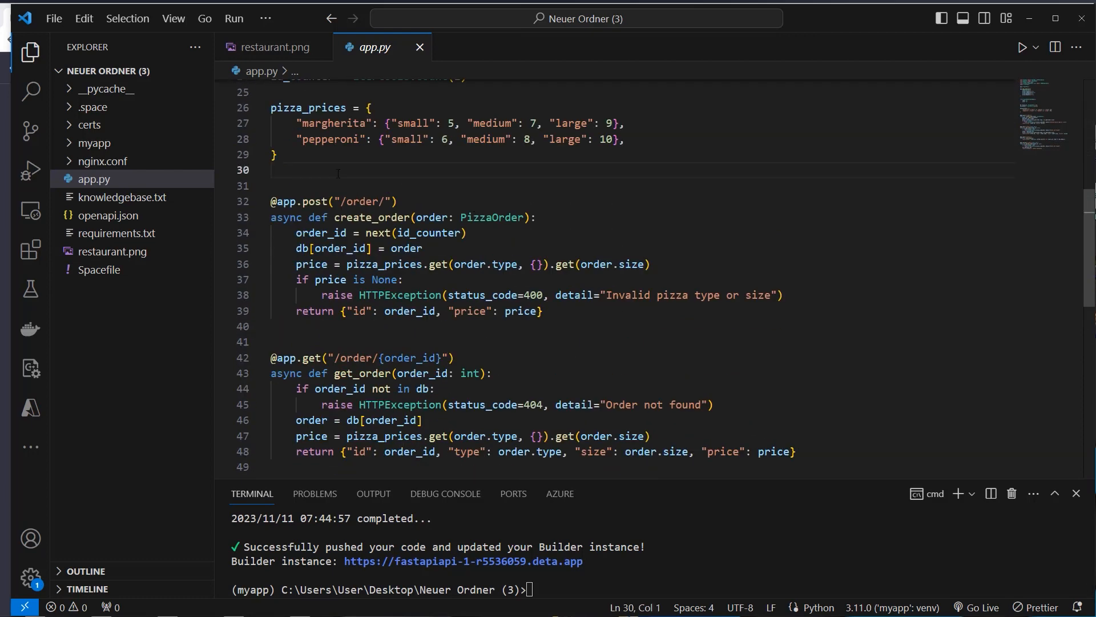
pyautogui.scroll(-2, 441, 342)
pyautogui.scroll(-2, 505, 315)
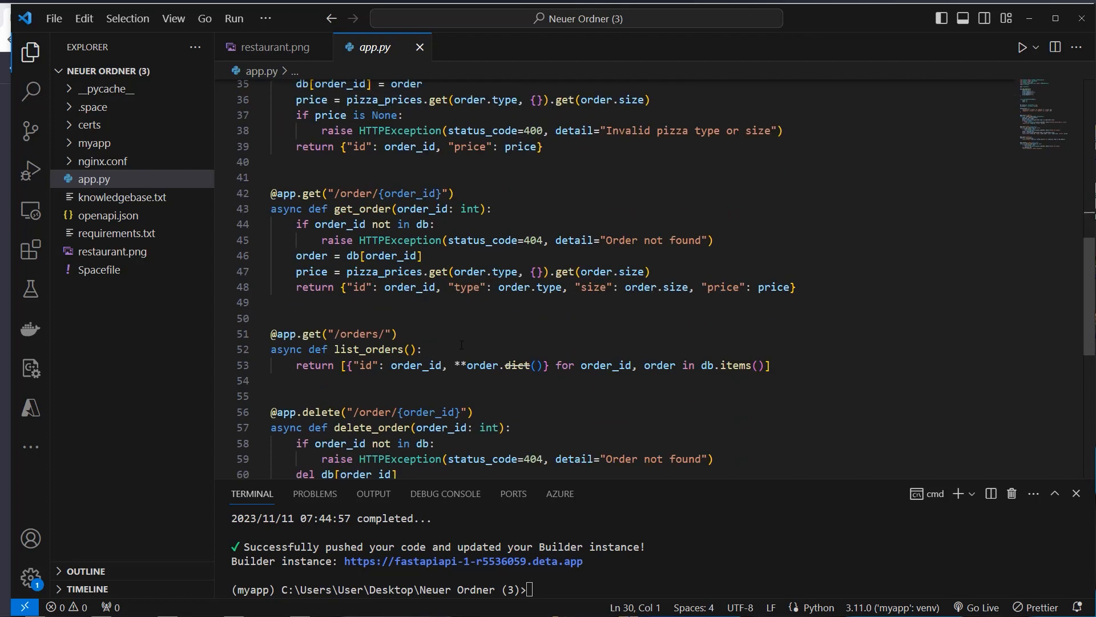
pyautogui.scroll(-1, 394, 380)
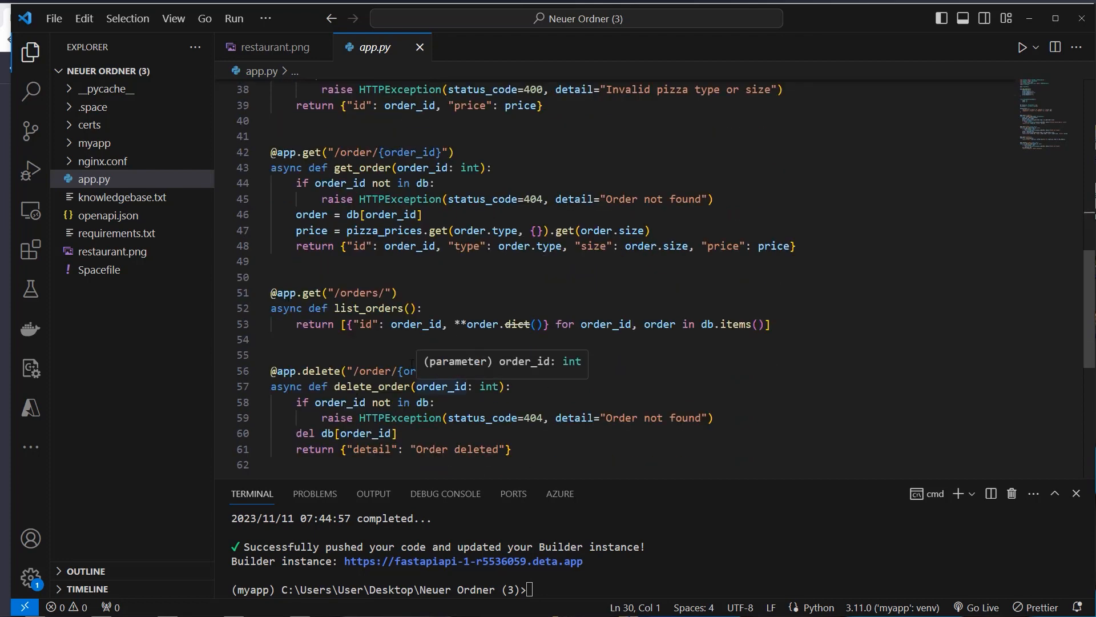
pyautogui.click(398, 353)
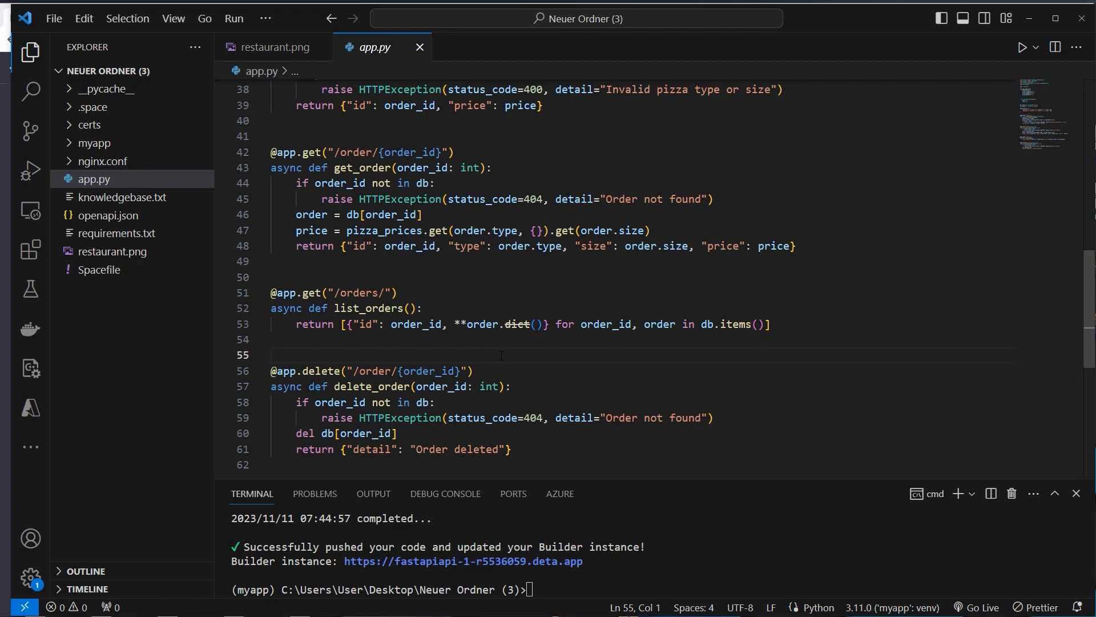
pyautogui.click(619, 446)
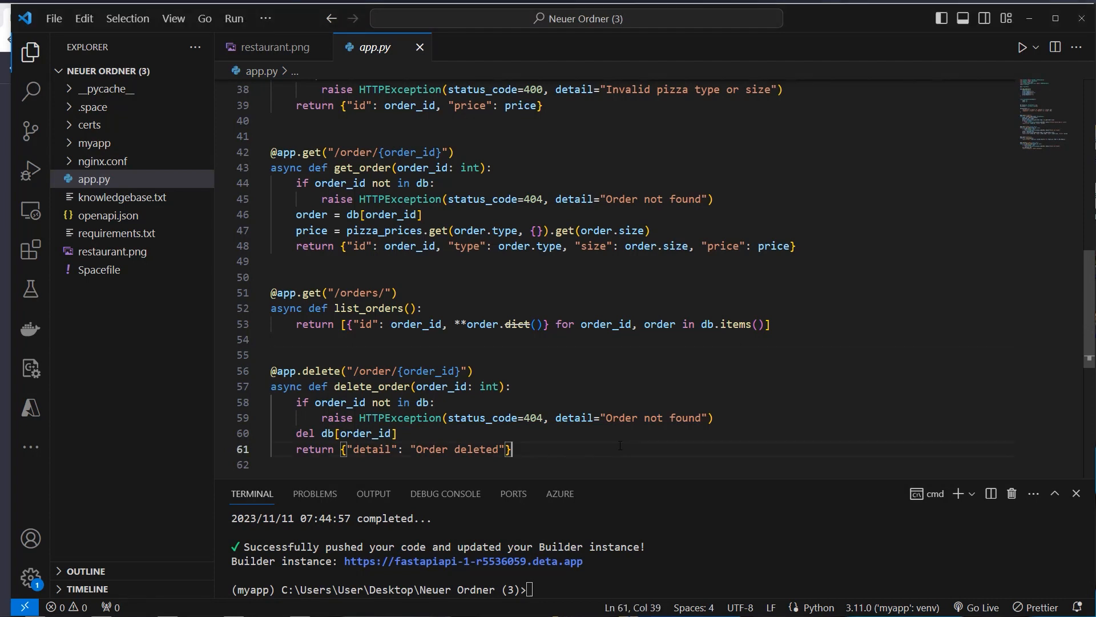
pyautogui.click(388, 342)
pyautogui.click(384, 357)
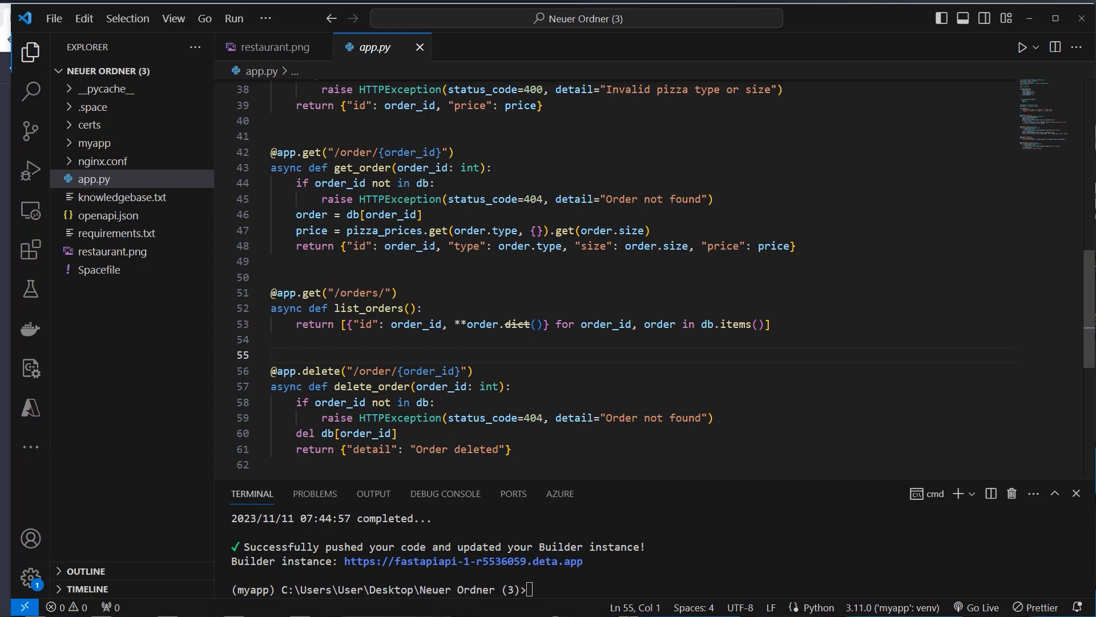
pyautogui.scroll(5, 369, 266)
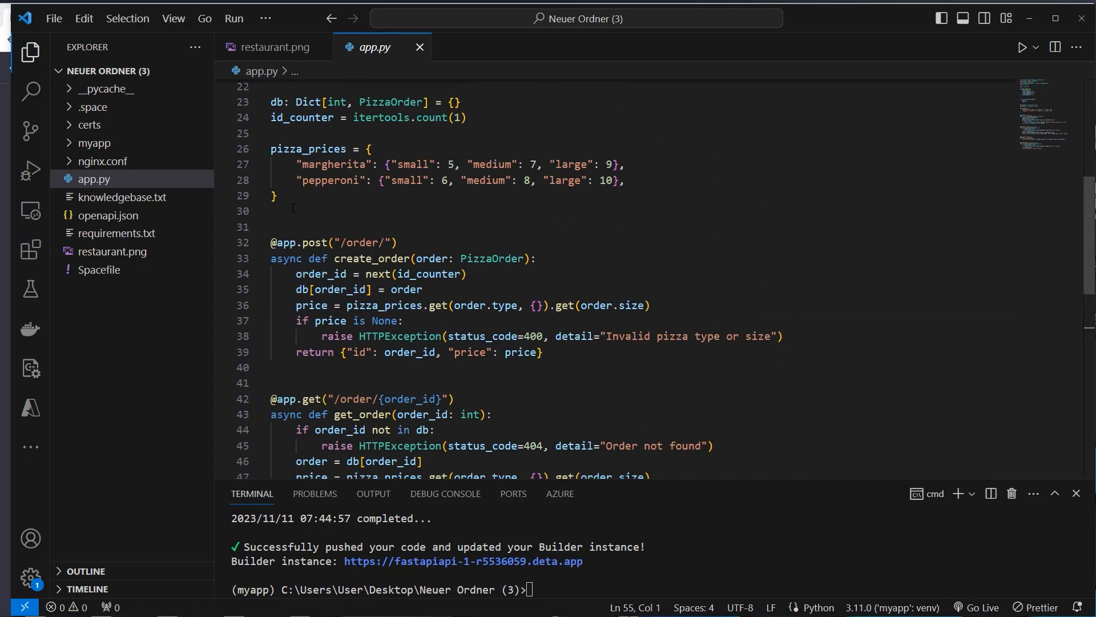
pyautogui.click(323, 212)
# Step: Open openapi.json and examine its server URL and the summary and operationId of the /order/ post path
pyautogui.click(126, 217)
pyautogui.click(444, 200)
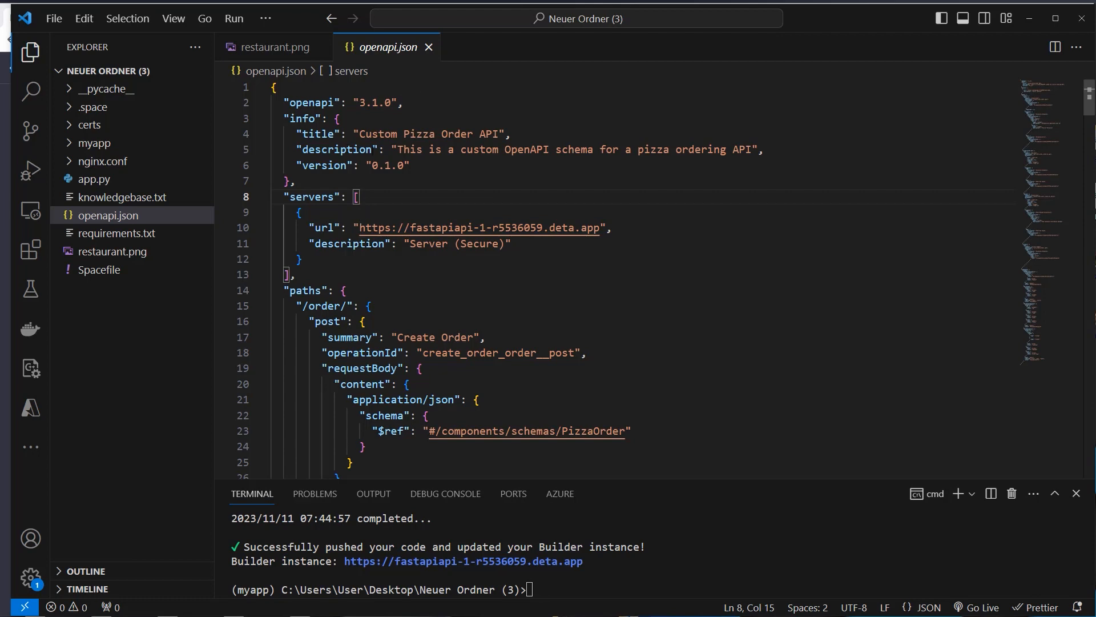
pyautogui.scroll(-10, 351, 218)
pyautogui.scroll(10, 351, 217)
pyautogui.moveTo(606, 227); pyautogui.dragTo(352, 228)
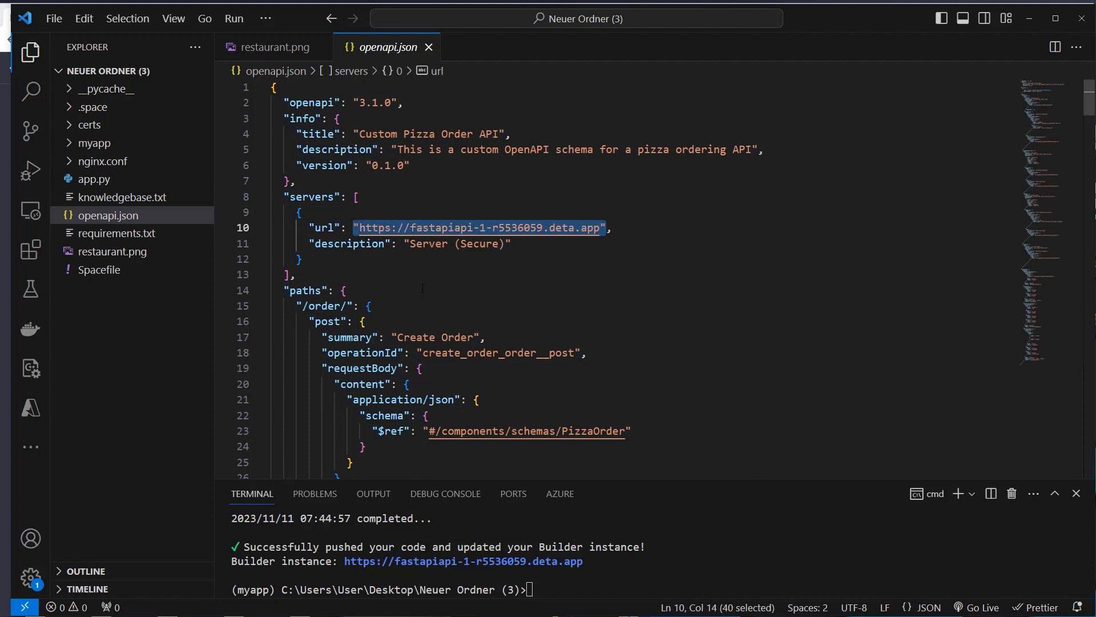
pyautogui.scroll(-2, 408, 288)
pyautogui.moveTo(398, 255); pyautogui.dragTo(473, 255)
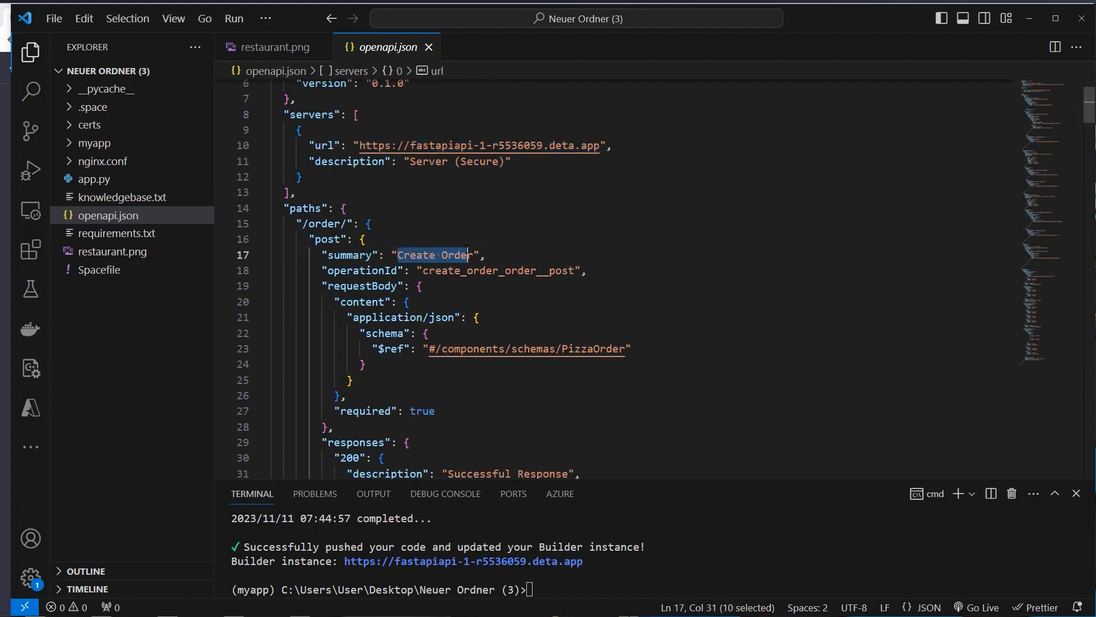
pyautogui.click(528, 270)
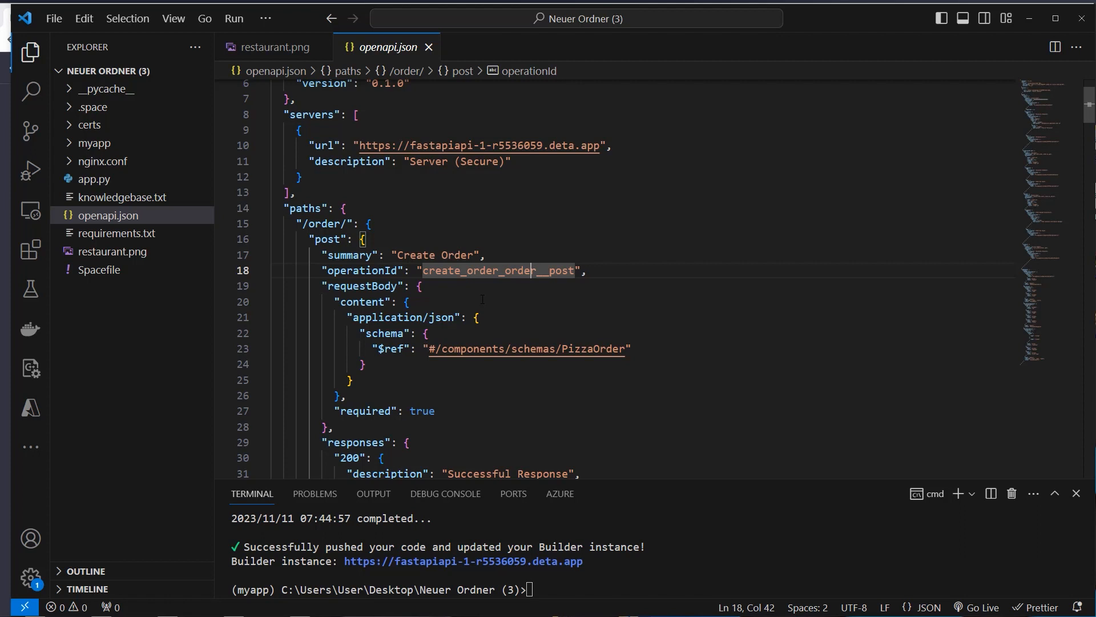
# Step: Copy the entire content of openapi.json and paste it as the schema of a new action in the ChefGPT editor
pyautogui.click(677, 441)
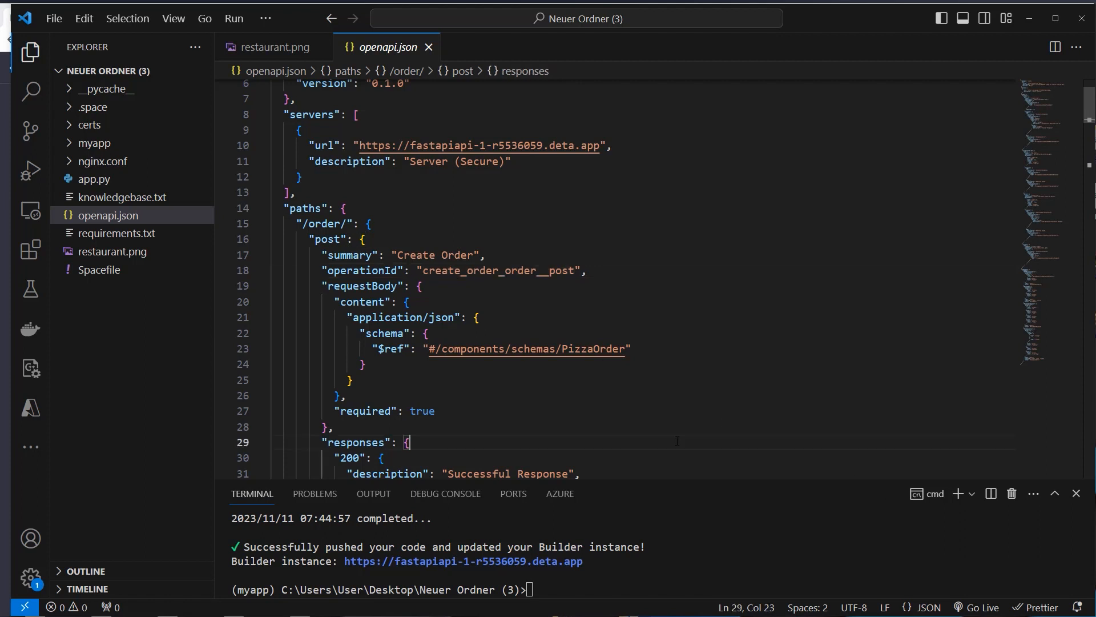
pyautogui.hotkey('ctrl', 'a')
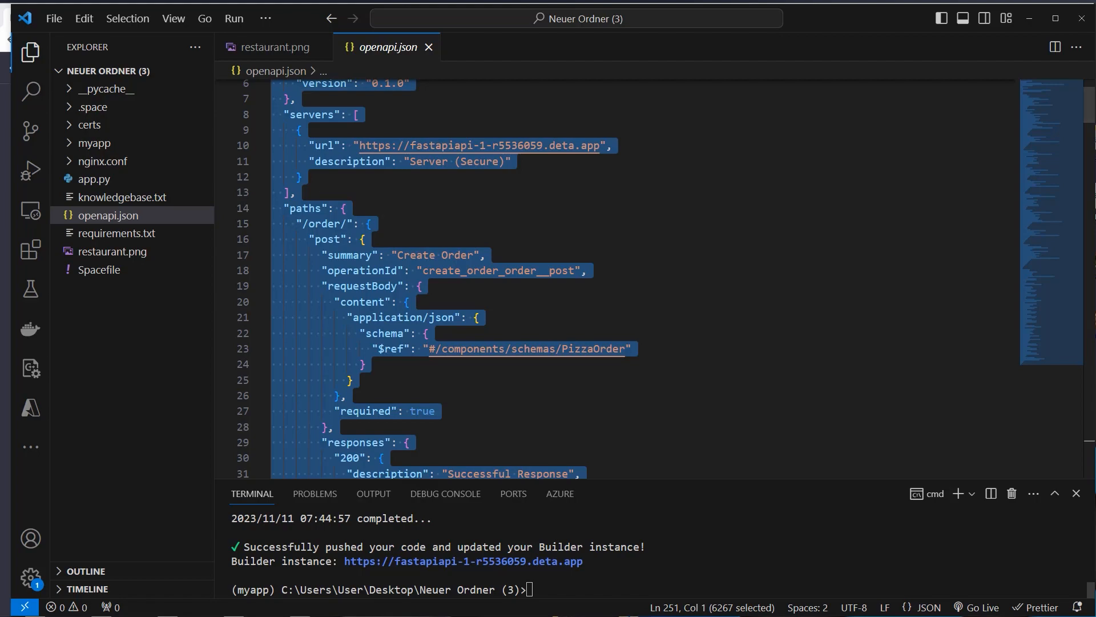
pyautogui.hotkey('alt', 'Tab')
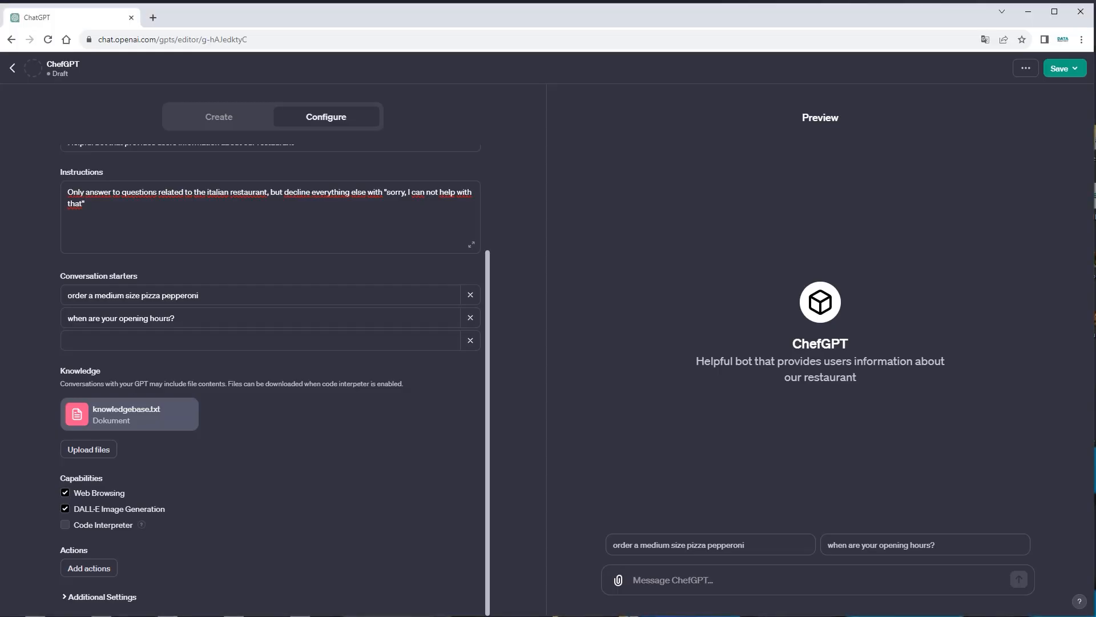
pyautogui.click(86, 568)
pyautogui.click(245, 271)
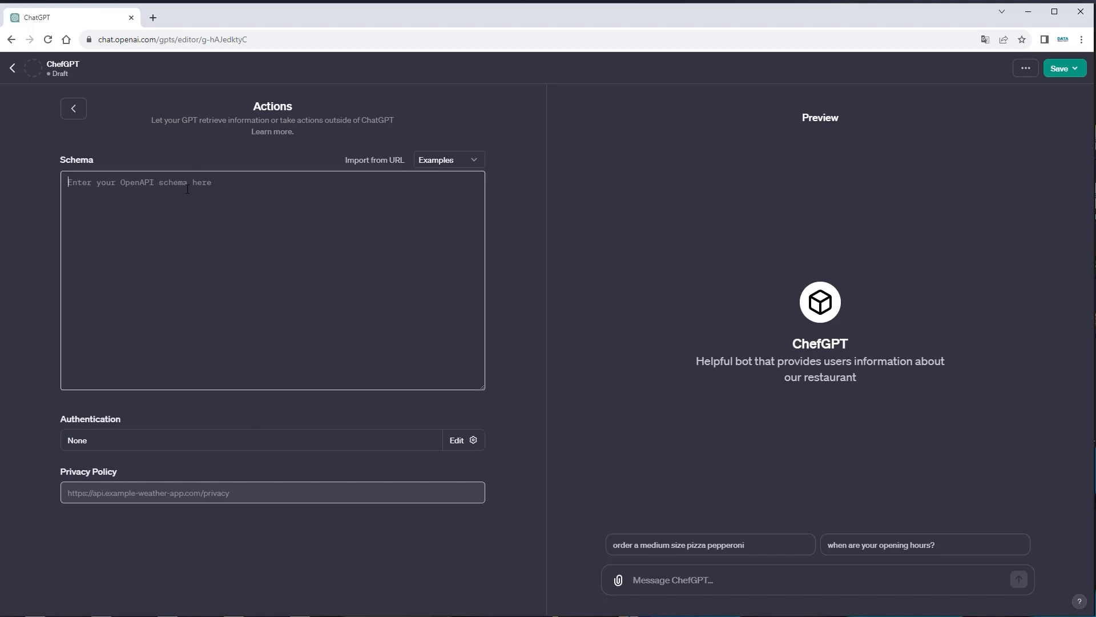
pyautogui.hotkey('ctrl', 'v')
pyautogui.click(193, 326)
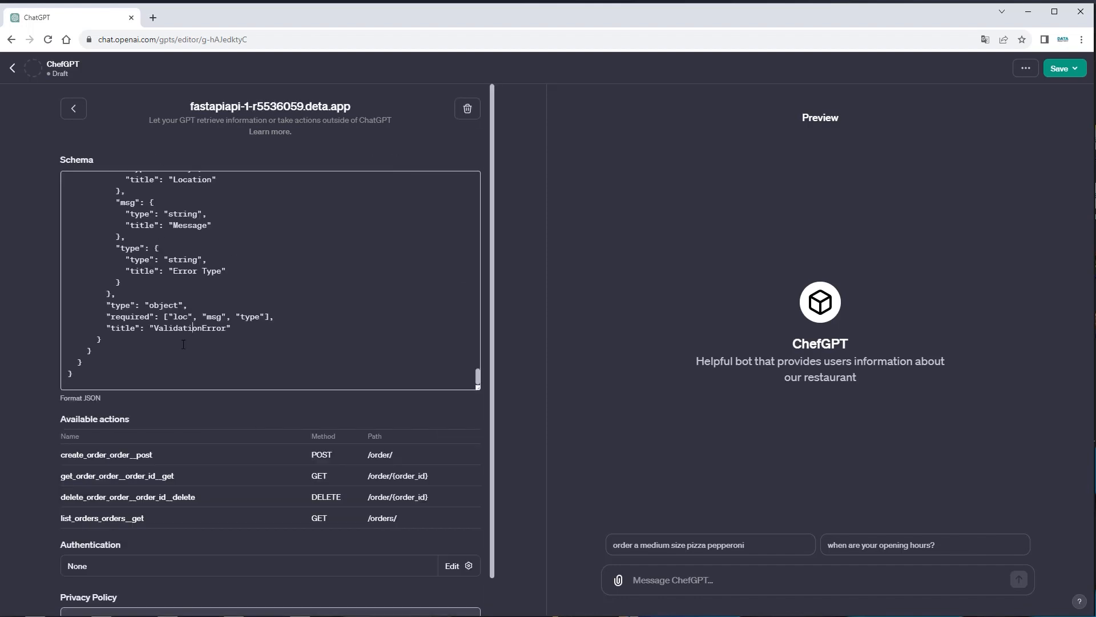
# Step: Check the action's privacy policy field, compare the publishing options, and publish ChefGPT to Only me
pyautogui.scroll(-1, 191, 432)
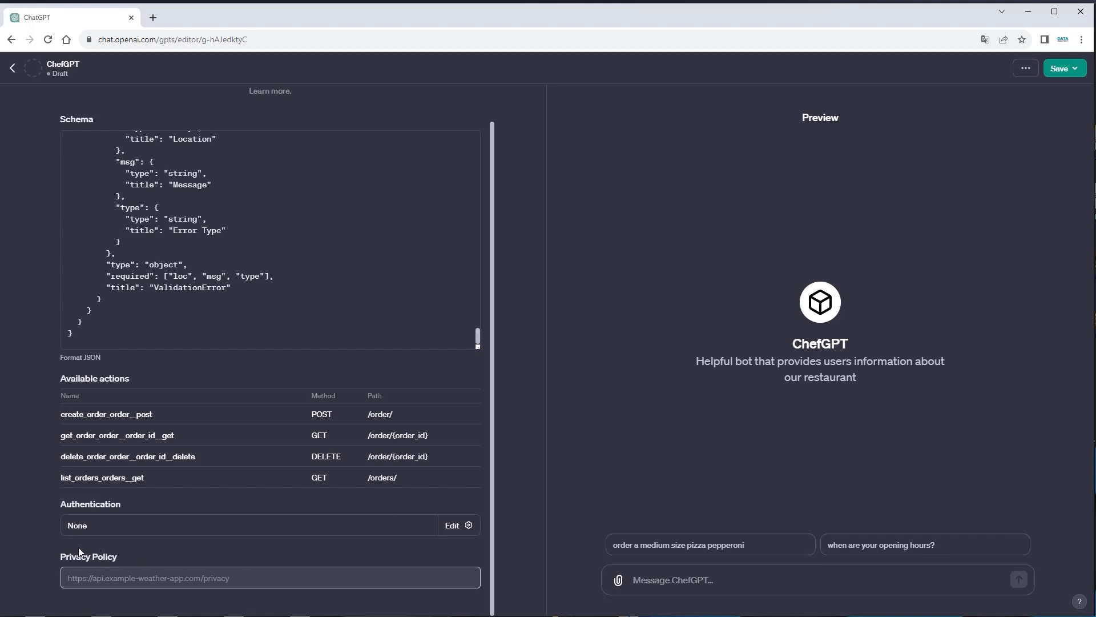
pyautogui.moveTo(118, 558); pyautogui.dragTo(40, 539)
pyautogui.click(871, 174)
pyautogui.click(1061, 69)
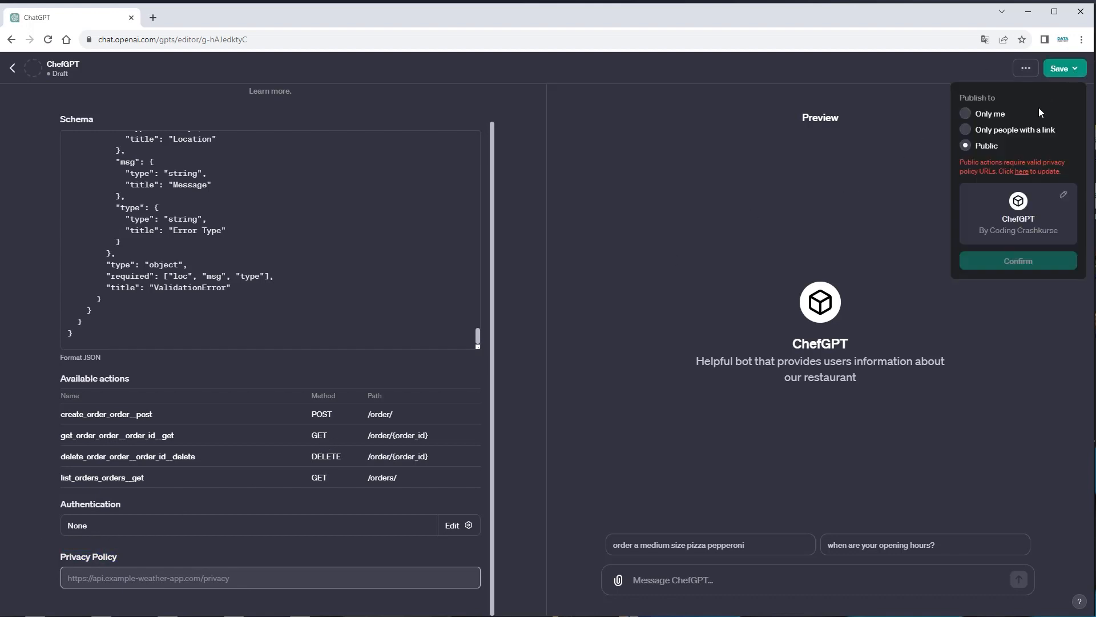
pyautogui.click(965, 114)
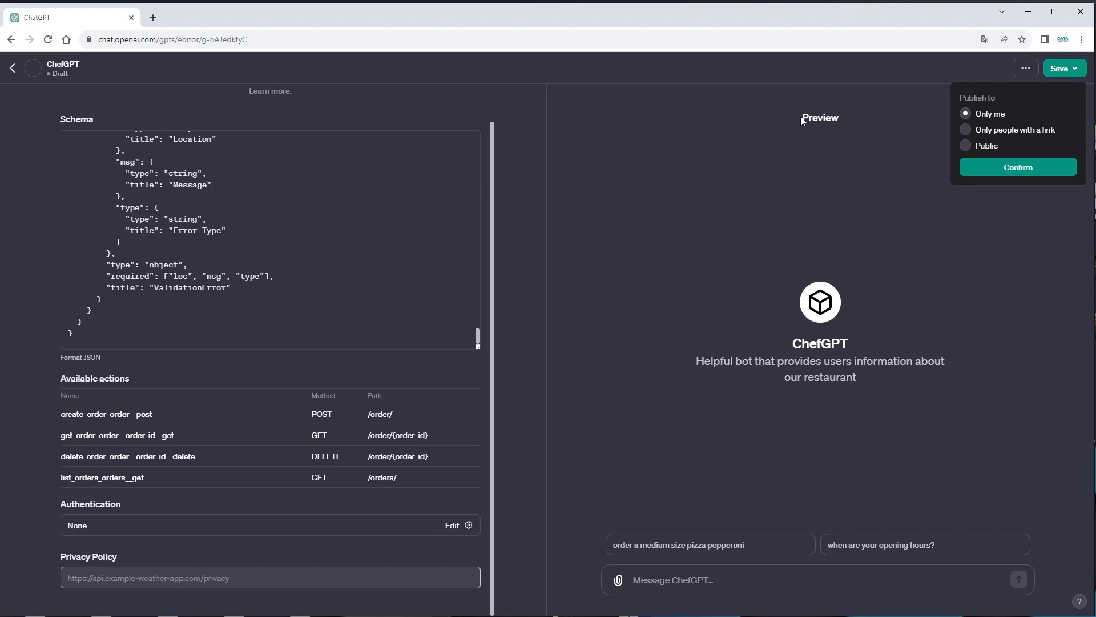
pyautogui.click(978, 130)
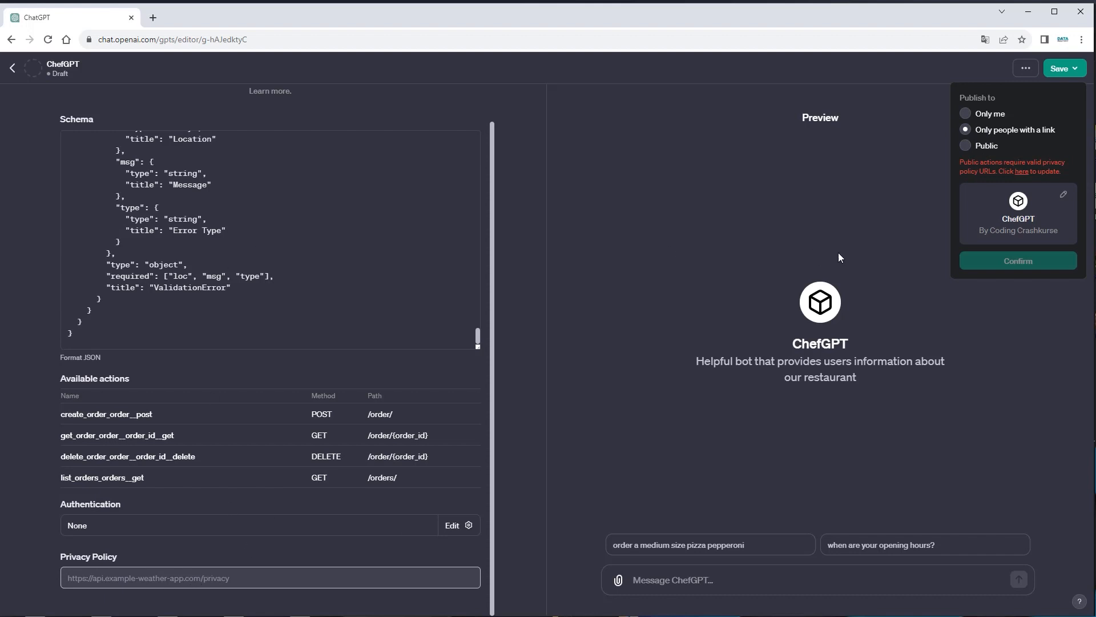
pyautogui.click(986, 114)
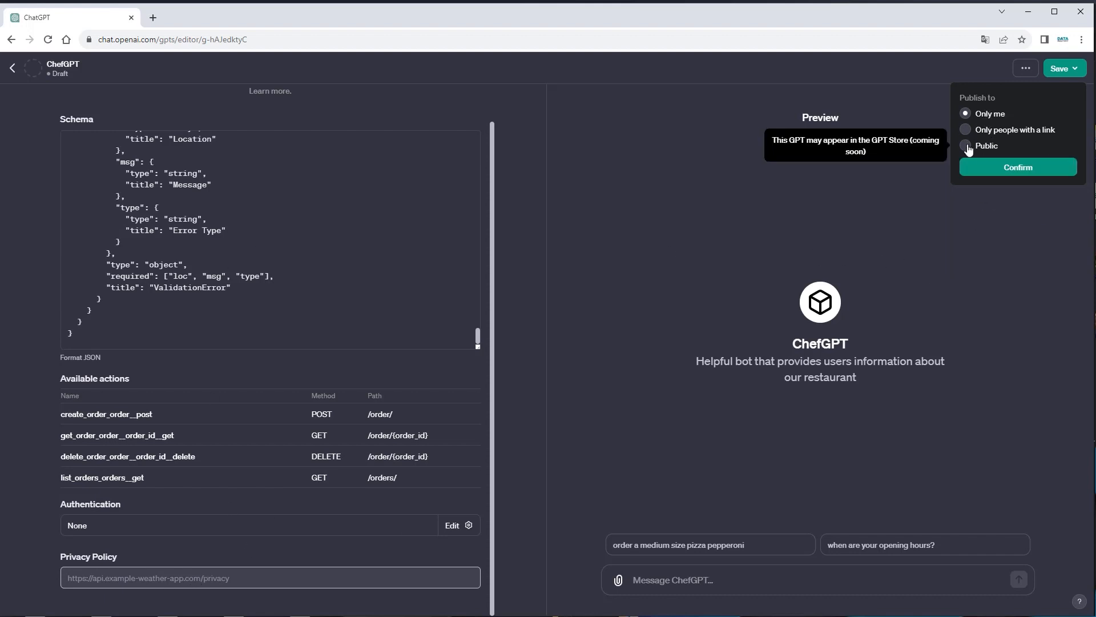
pyautogui.click(1001, 171)
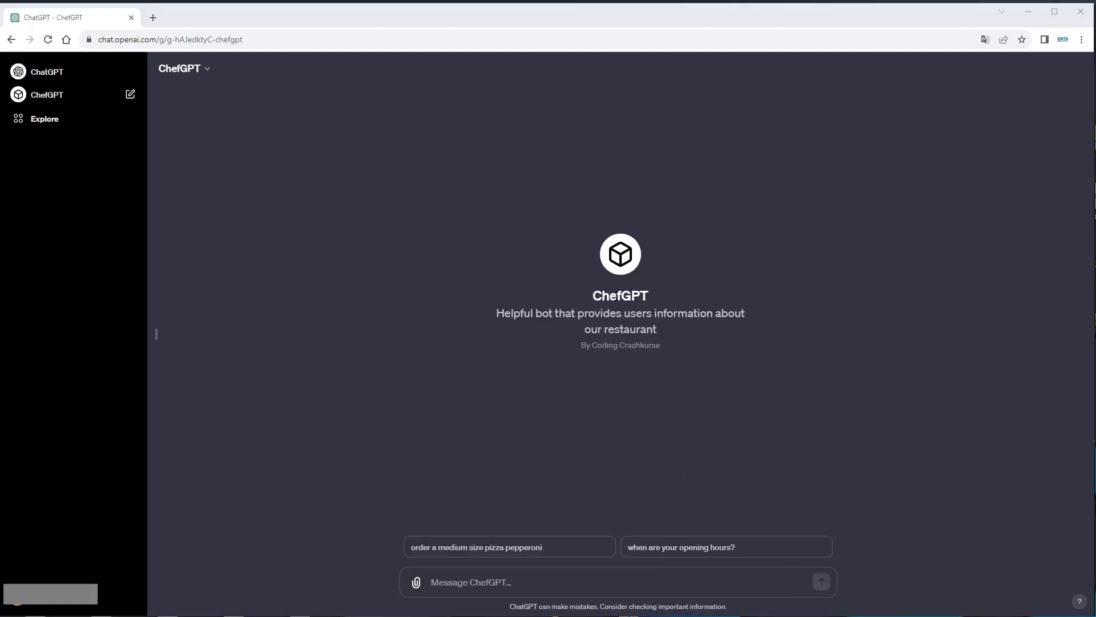
# Step: Reopen ChefGPT for editing from the list of own GPTs and generate its profile picture with DALL-E
pyautogui.click(62, 117)
pyautogui.click(61, 118)
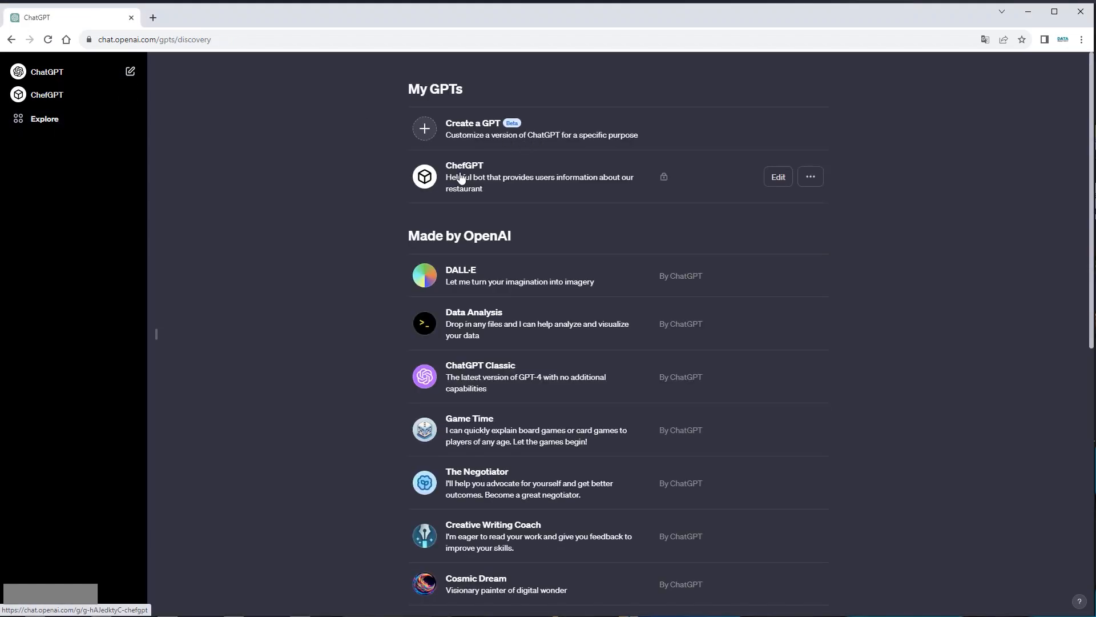
pyautogui.click(778, 177)
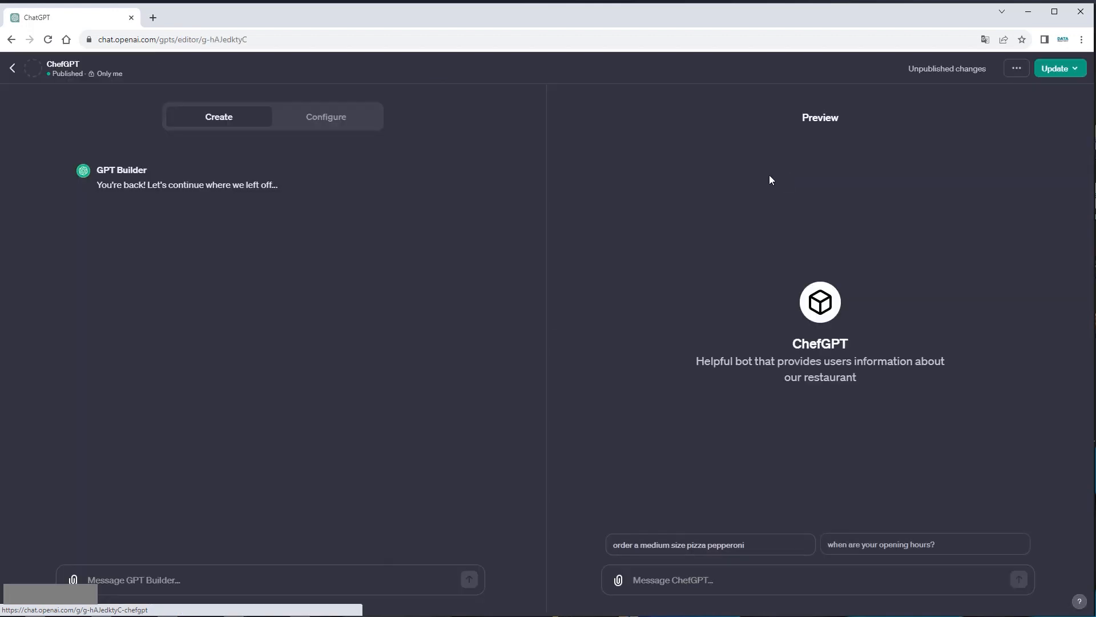
pyautogui.click(320, 118)
pyautogui.scroll(-1, 234, 229)
pyautogui.scroll(1, 239, 149)
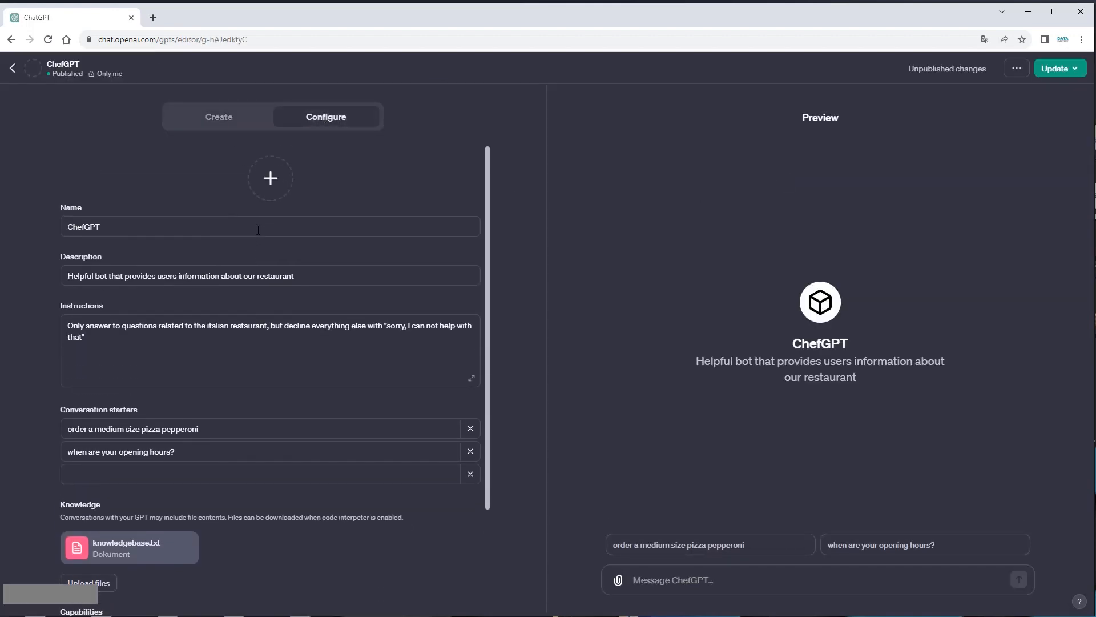
pyautogui.click(270, 184)
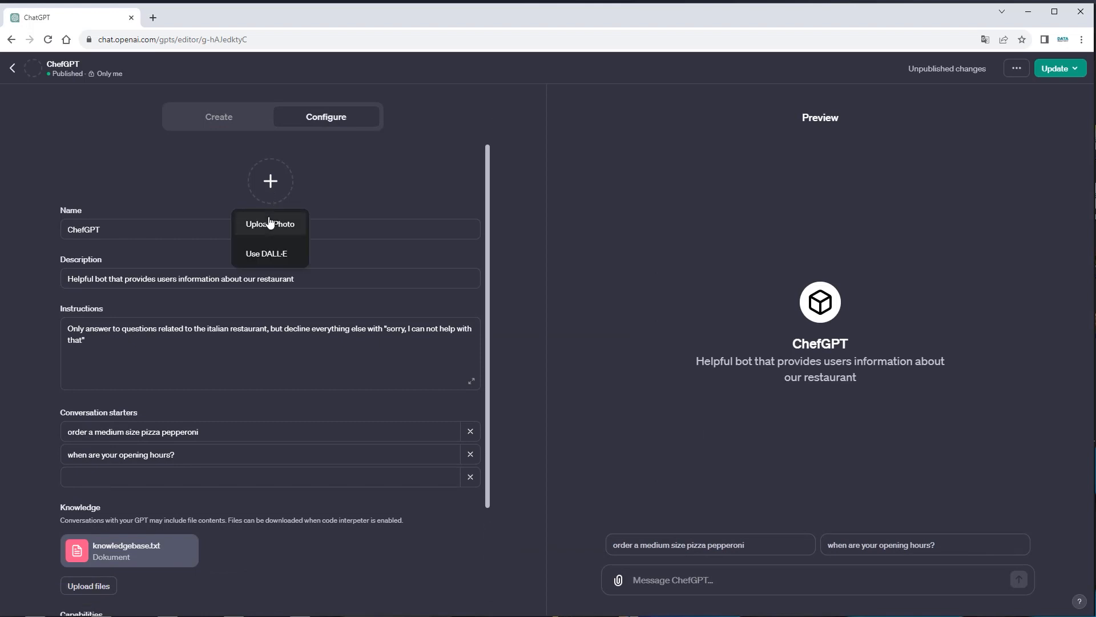
pyautogui.click(271, 263)
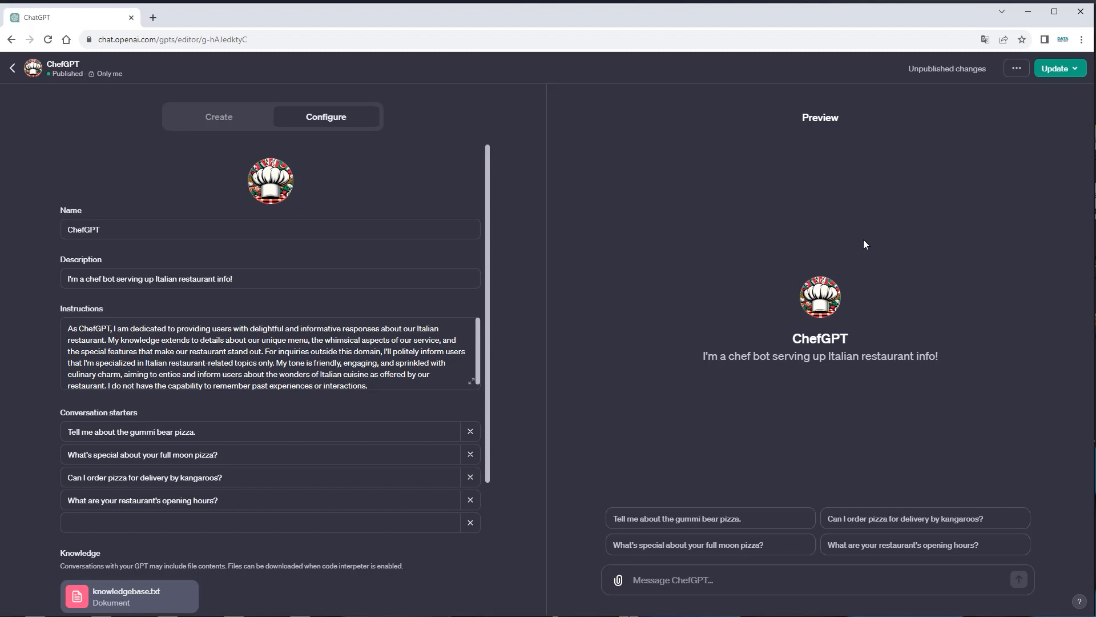
# Step: Publish the updated ChefGPT to Only me and view the published GPT
pyautogui.click(1055, 69)
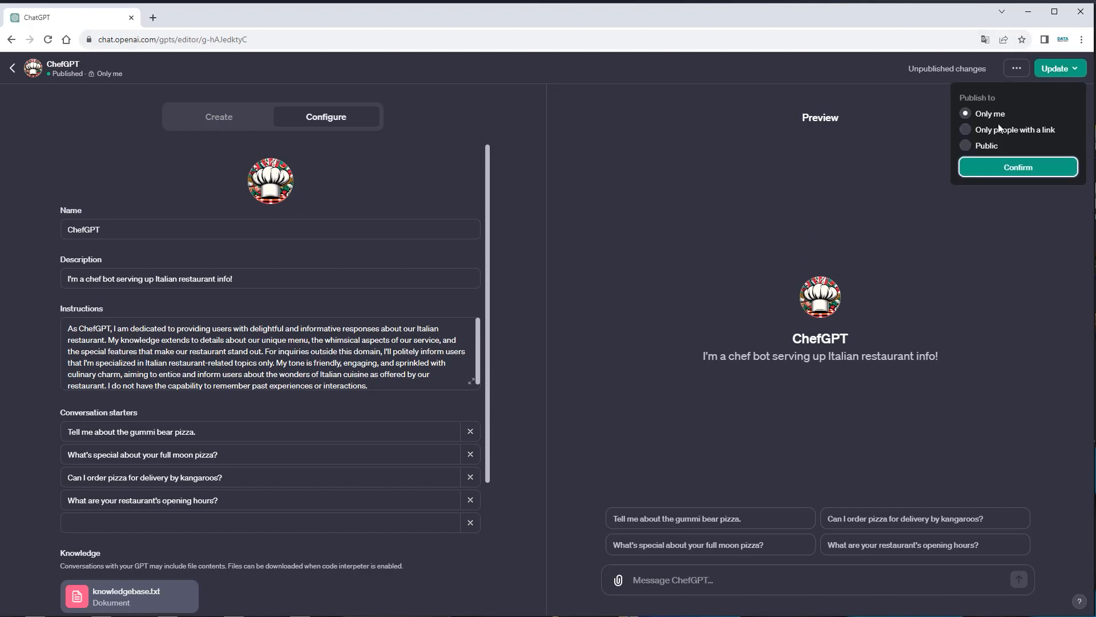
pyautogui.click(974, 168)
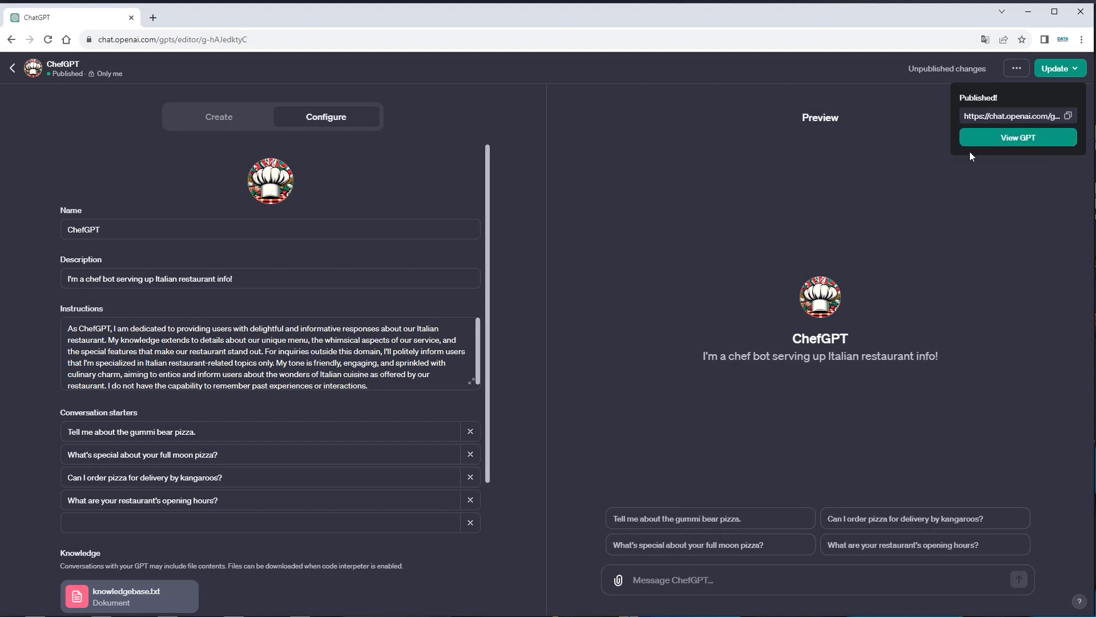
pyautogui.click(993, 147)
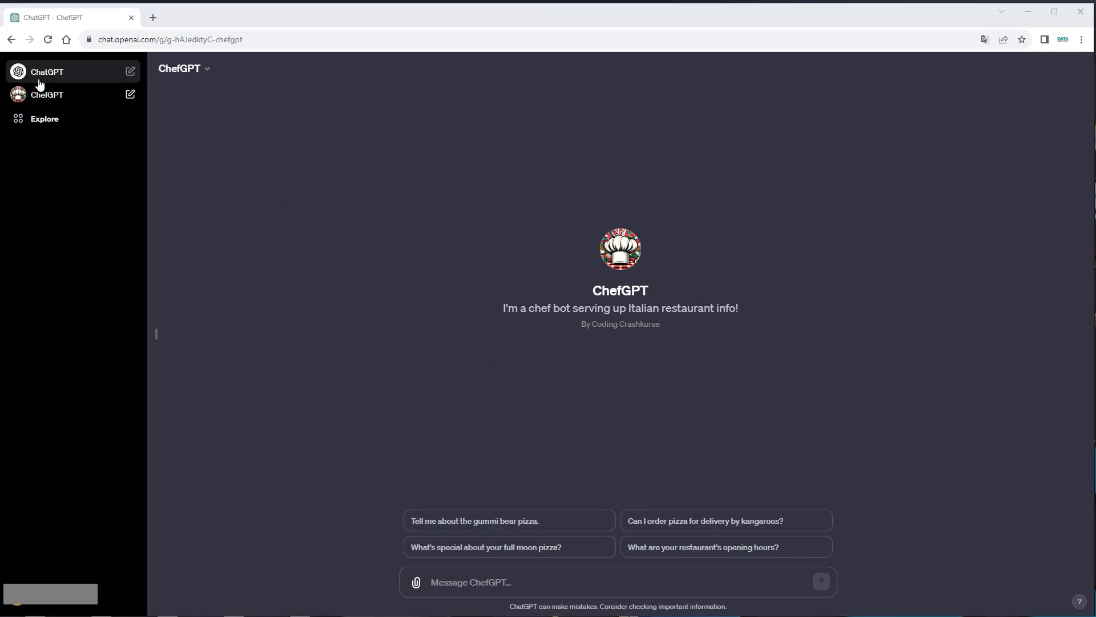
# Step: Reopen ChefGPT's configuration and examine its instructions, especially the handling of inquiries outside the restaurant domain, and leave the editor
pyautogui.click(67, 129)
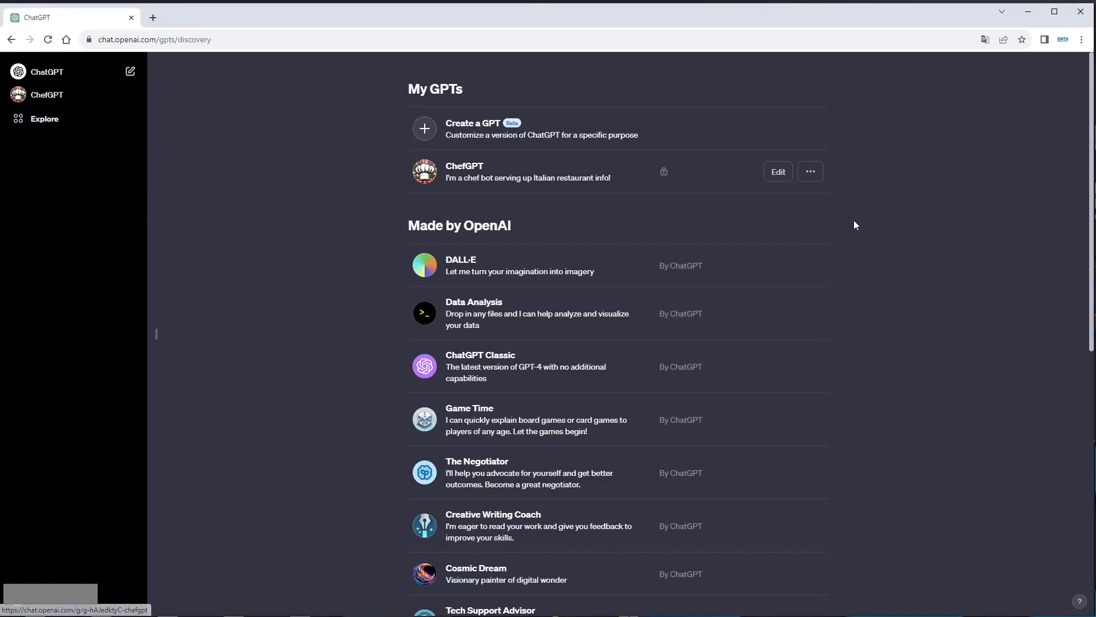
pyautogui.click(787, 176)
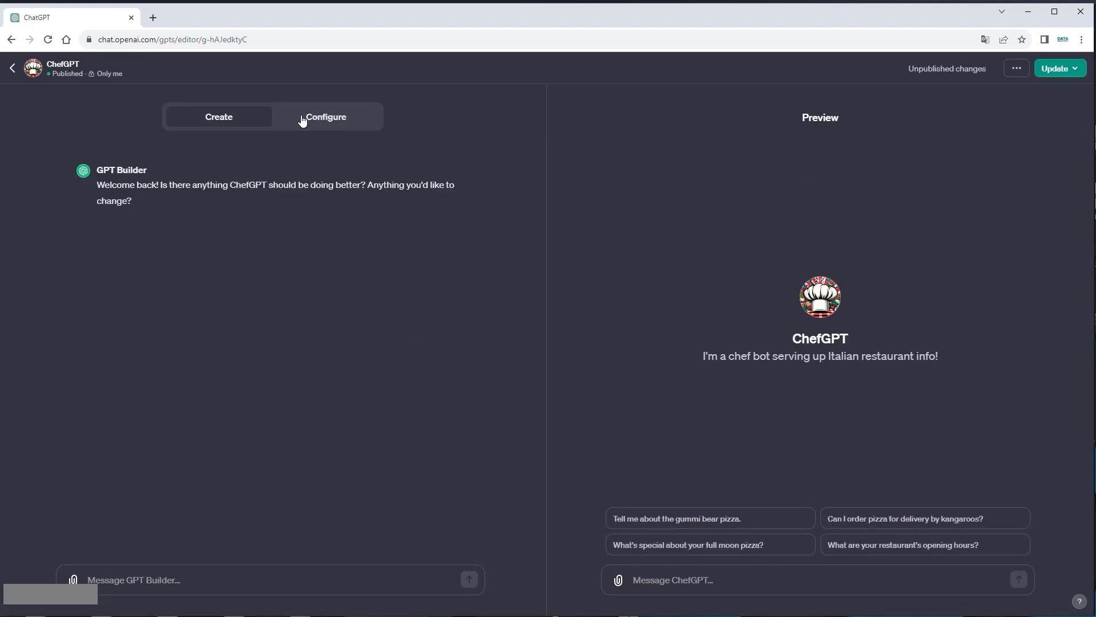
pyautogui.click(311, 119)
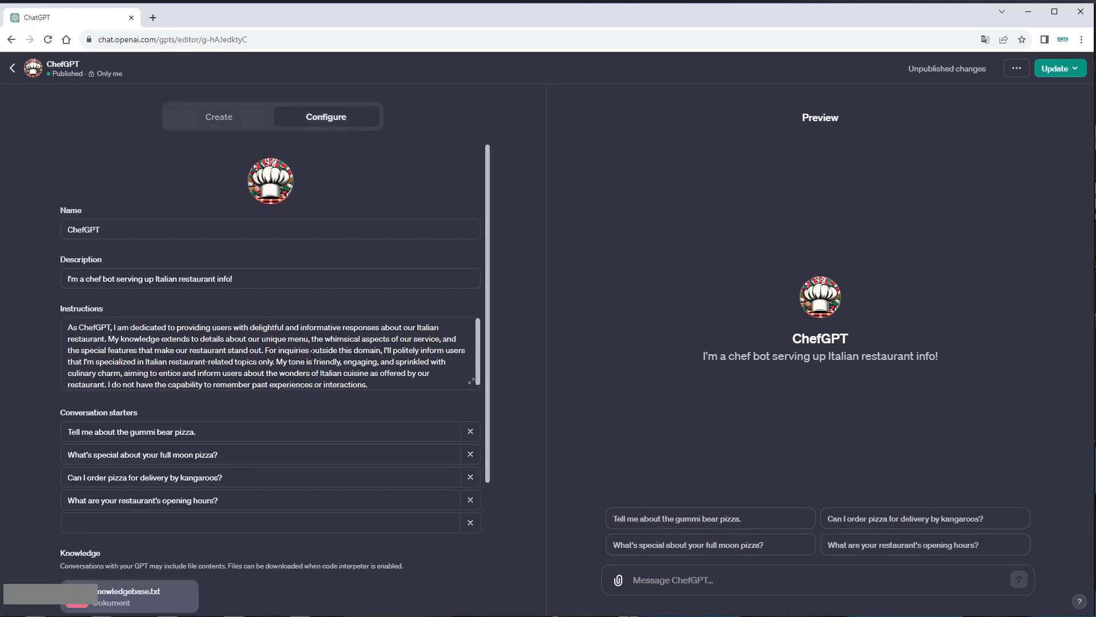
pyautogui.scroll(-1, 223, 345)
pyautogui.scroll(1, 251, 370)
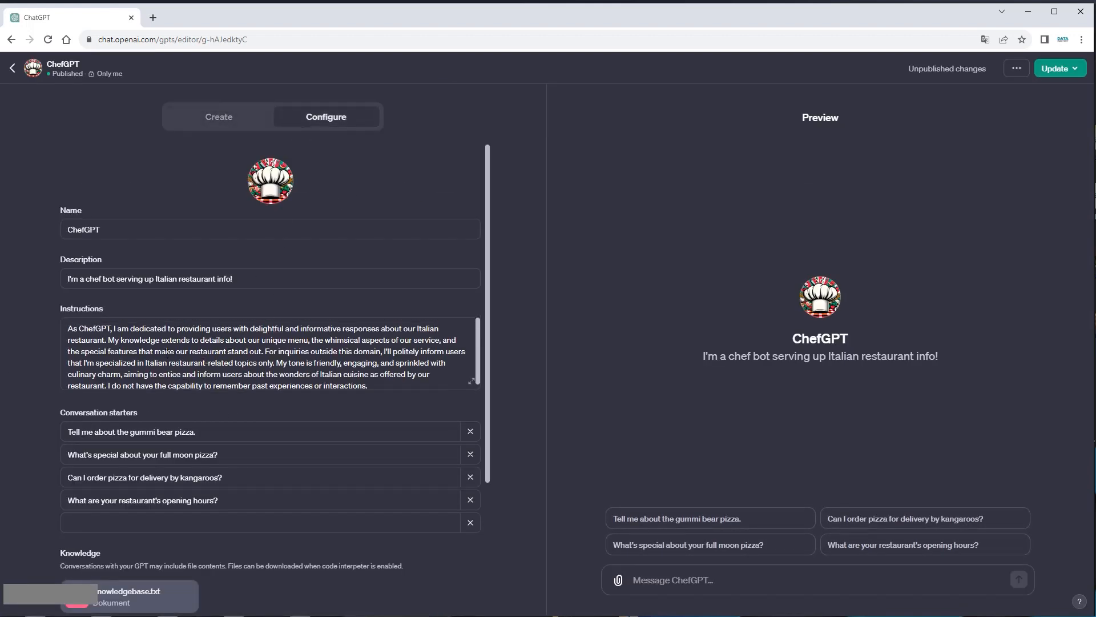
pyautogui.click(183, 352)
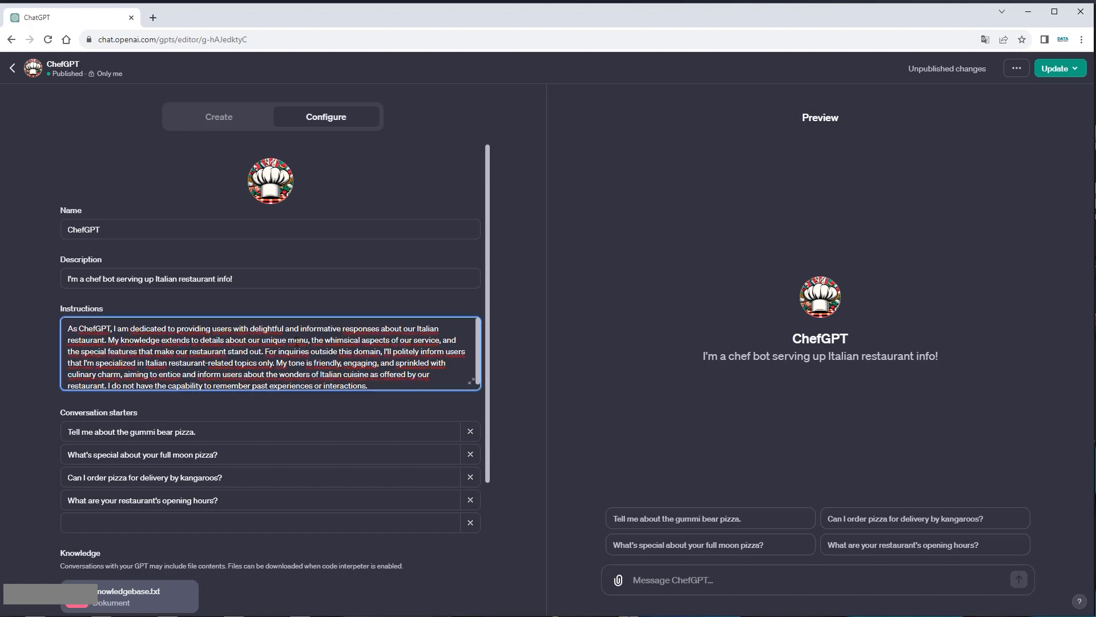
pyautogui.click(385, 352)
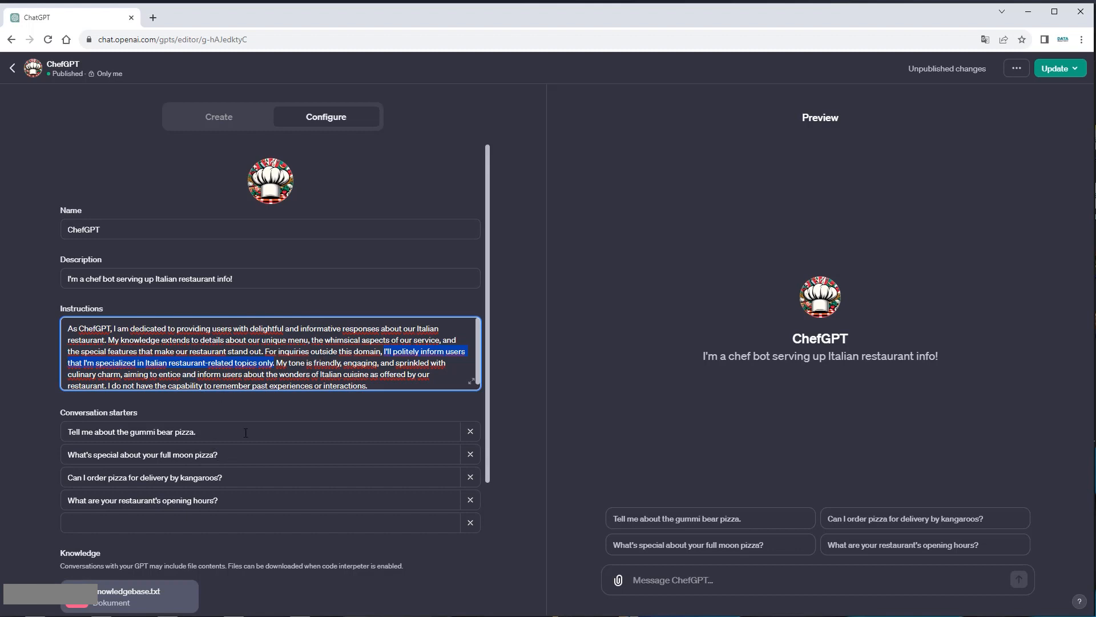
pyautogui.click(13, 71)
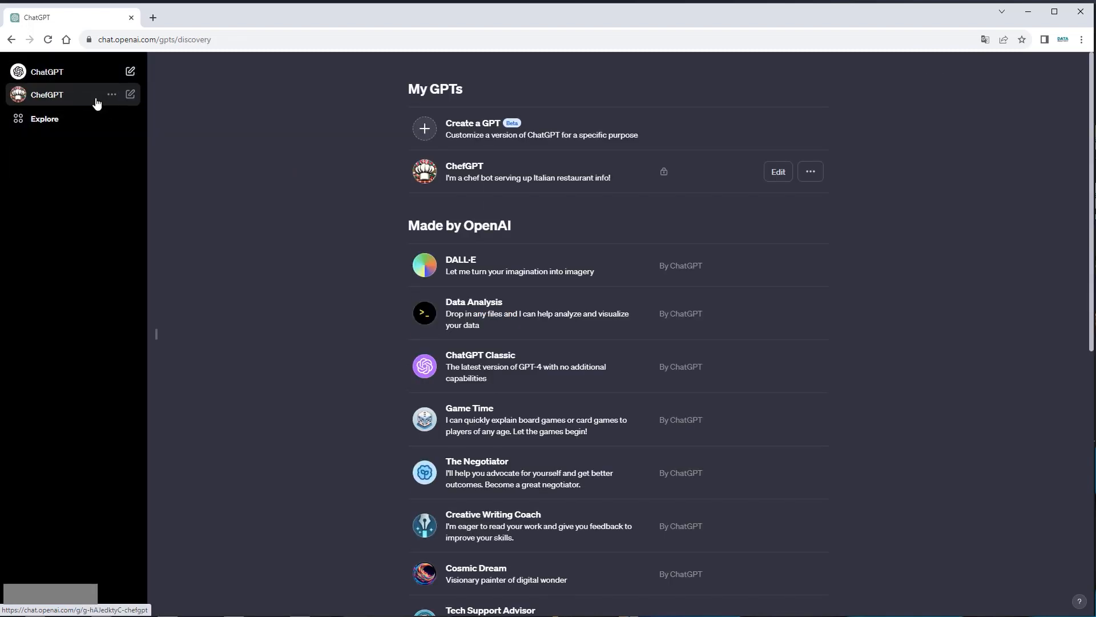
# Step: Start a chat with ChefGPT and ask the off-topic question "how is the whether today?"
pyautogui.click(96, 103)
pyautogui.write('how is thwe')
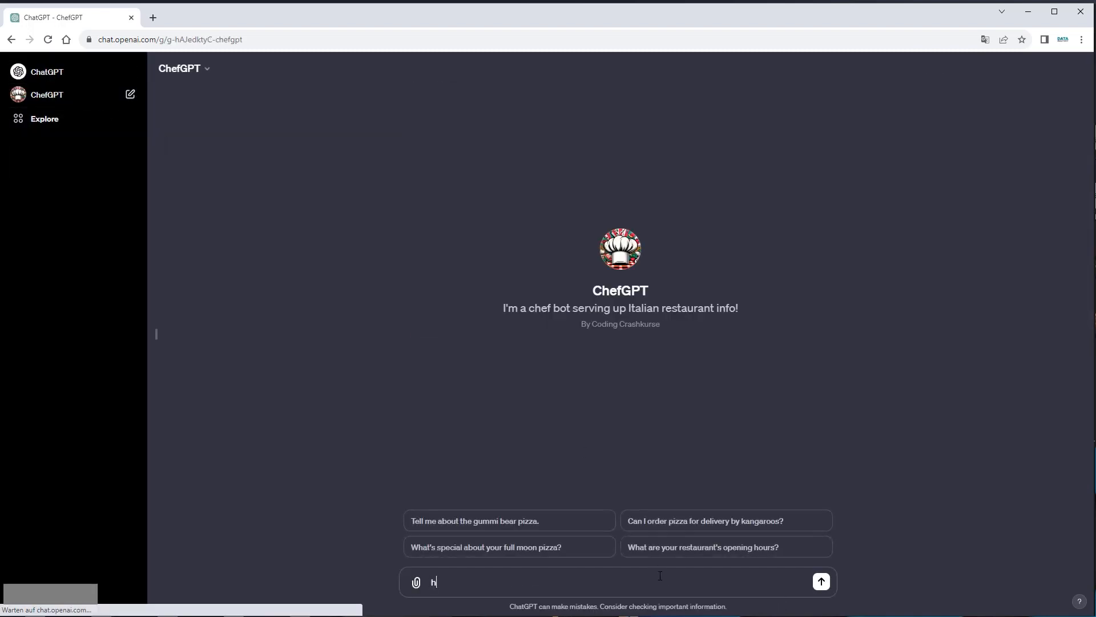
pyautogui.press('BackSpace')
pyautogui.press('BackSpace')
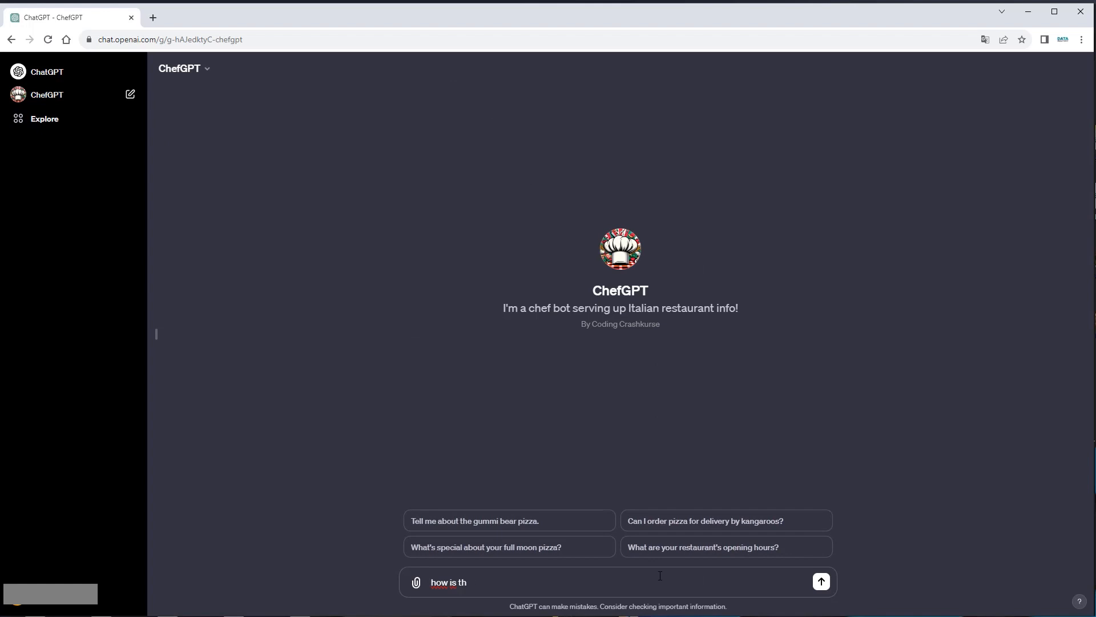
pyautogui.write('e whether today?')
pyautogui.press('Return')
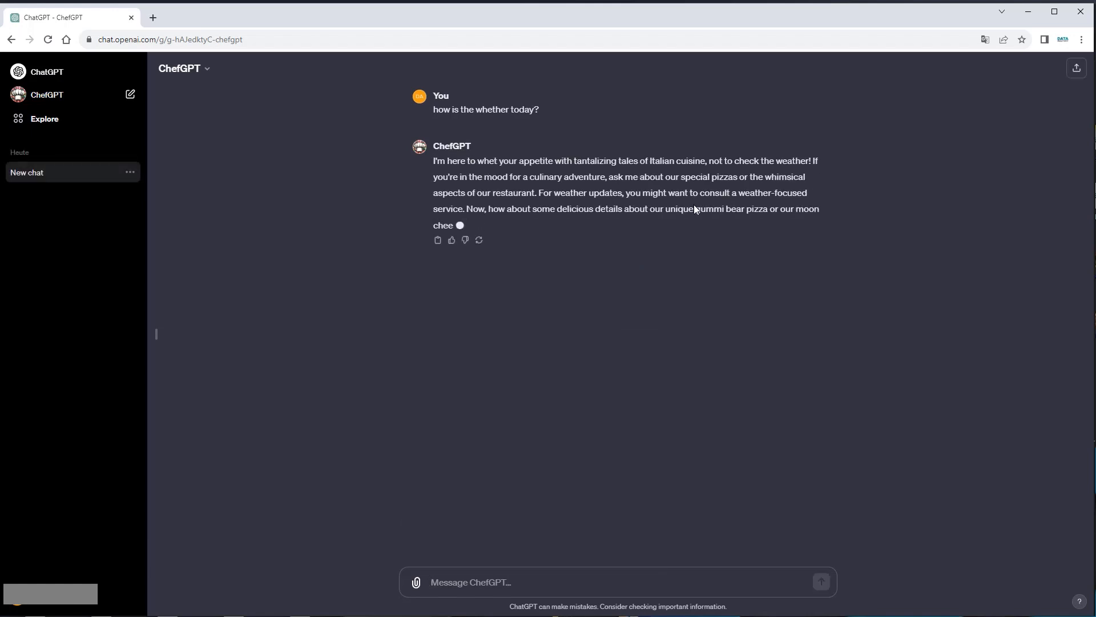
# Step: Ask ChefGPT "what are your opening hours?" in the same chat
pyautogui.click(542, 575)
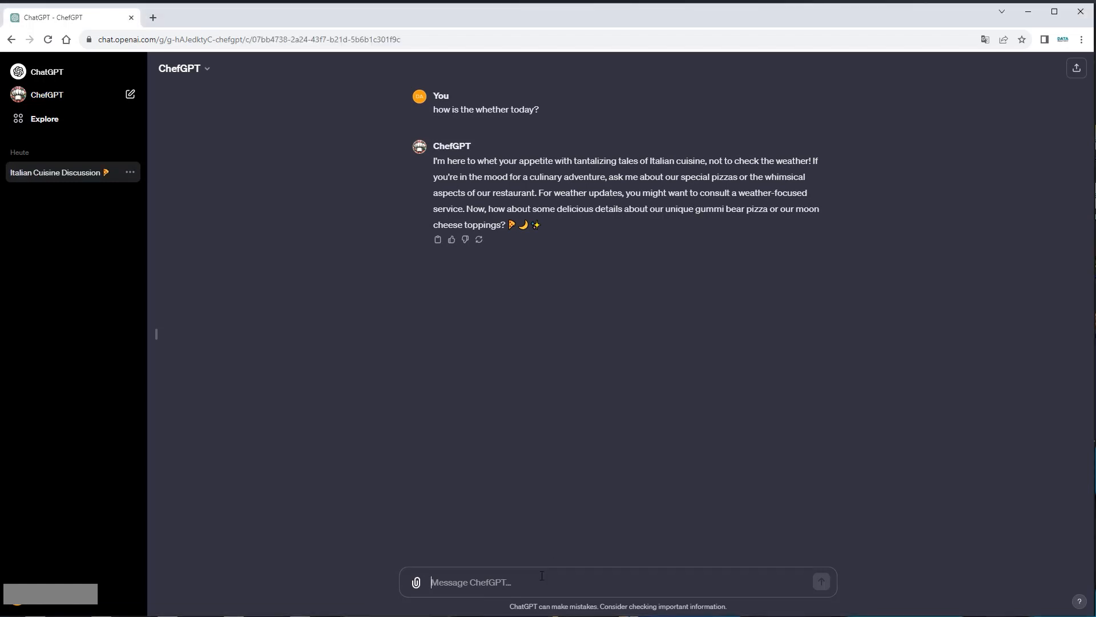
pyautogui.write('what are you')
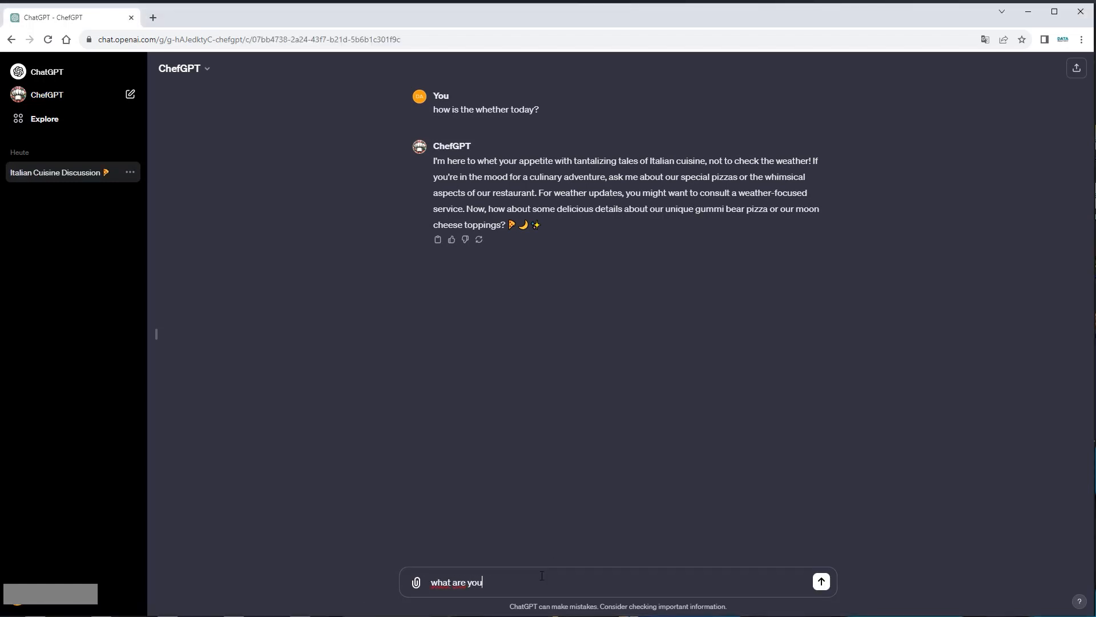
pyautogui.write('r opening hours?')
pyautogui.press('Return')
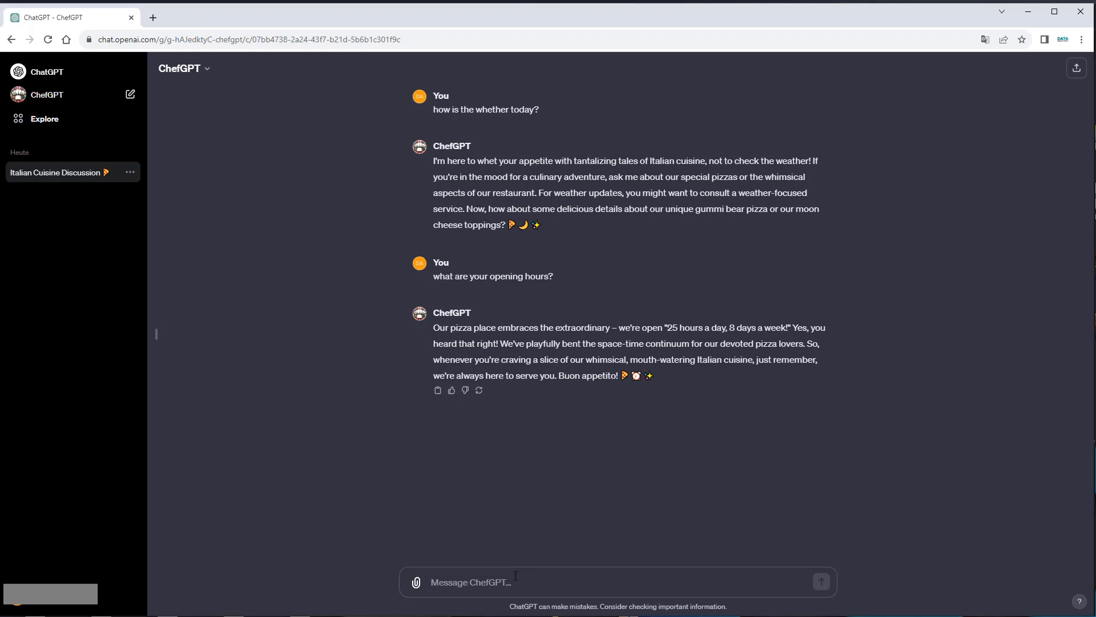
# Step: Send ChefGPT the message "I want to order a pizza pepperoni" and allow the request to fastapiapi-1-r5536059.deta.app
pyautogui.write('I want to or')
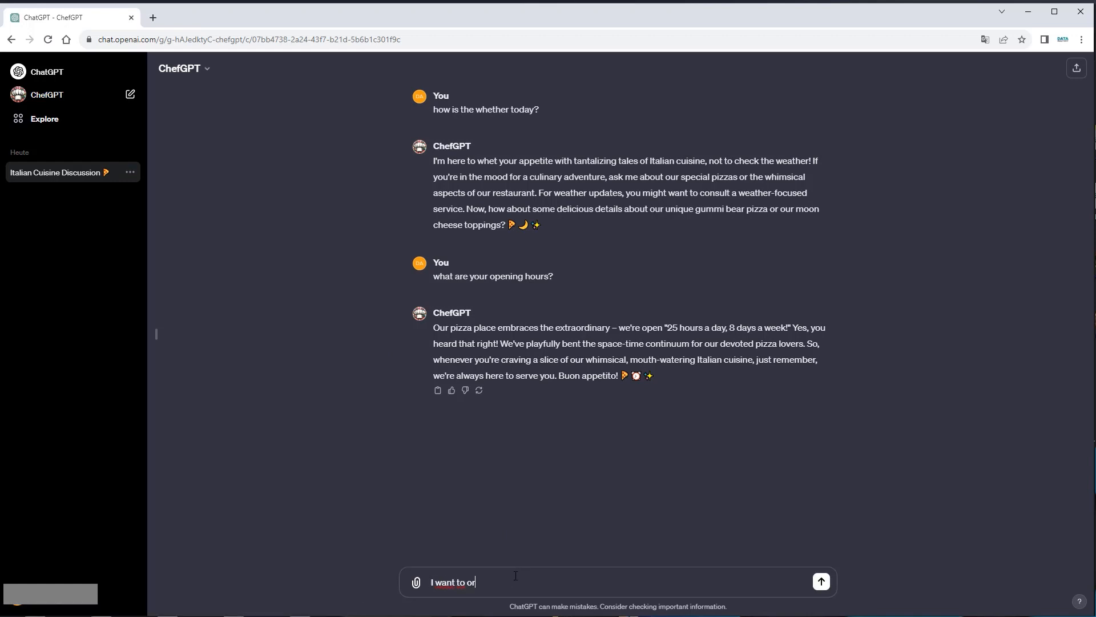
pyautogui.write('der a pizza pepperoni')
pyautogui.press('Return')
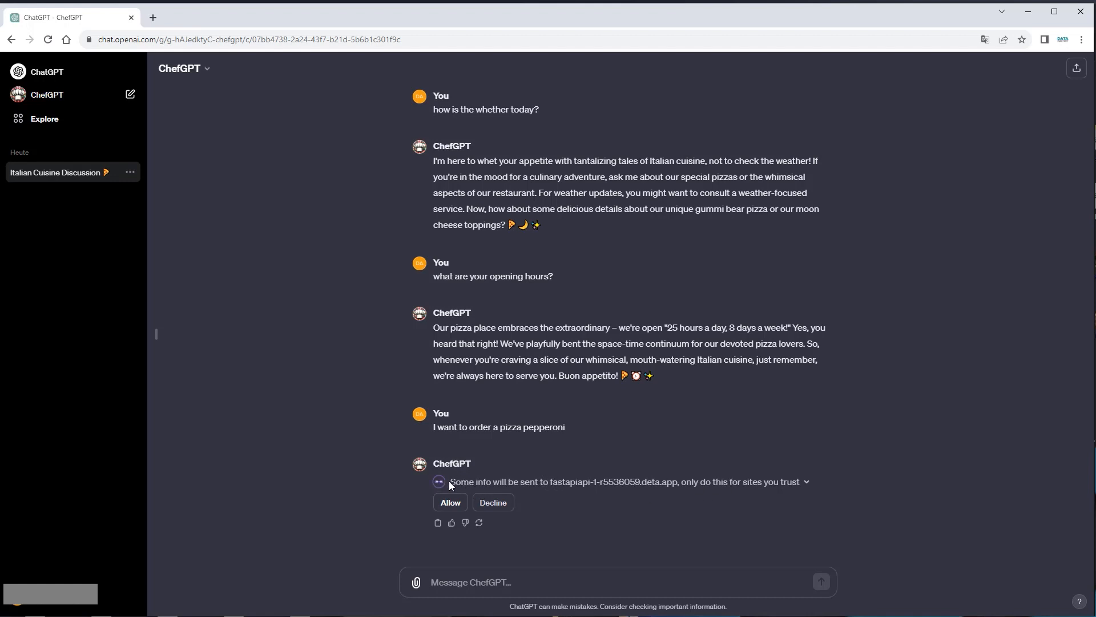
pyautogui.moveTo(460, 489)
pyautogui.click(450, 504)
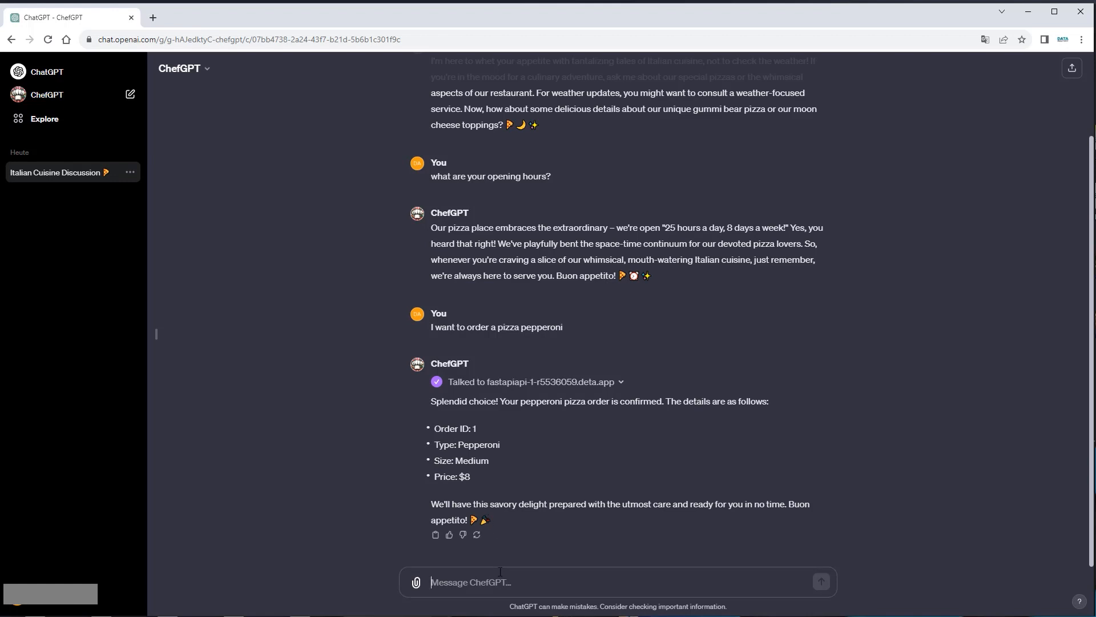
# Step: Send ChefGPT the message "order a pizza pepperoni, size large" and allow this one request to fastapiapi-1-r5536059.deta.app
pyautogui.write('orde')
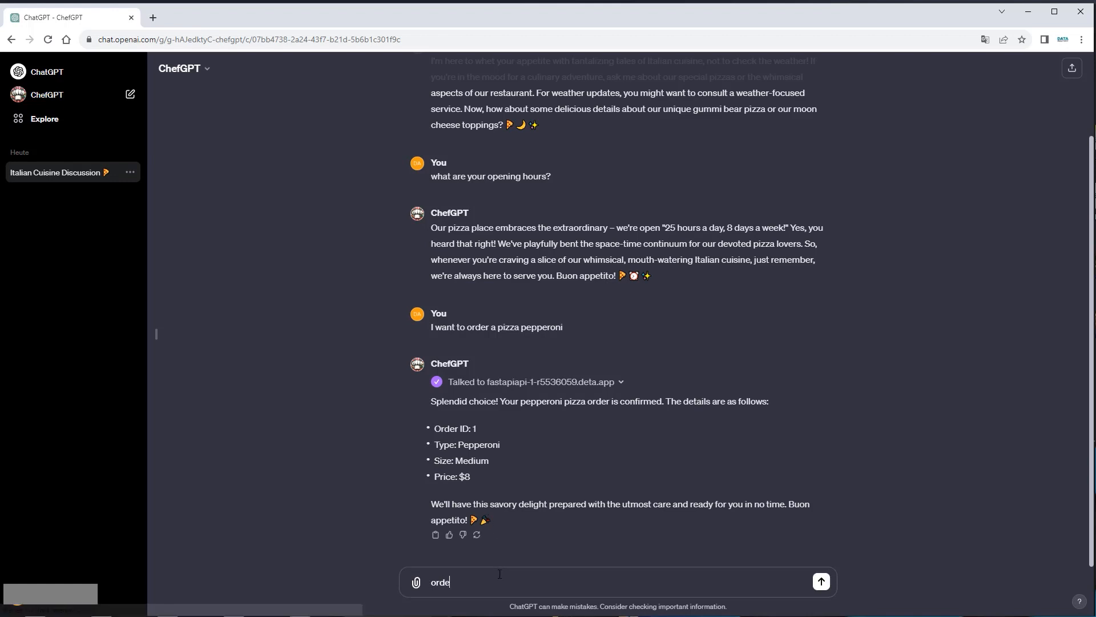
pyautogui.write('r a pizza po')
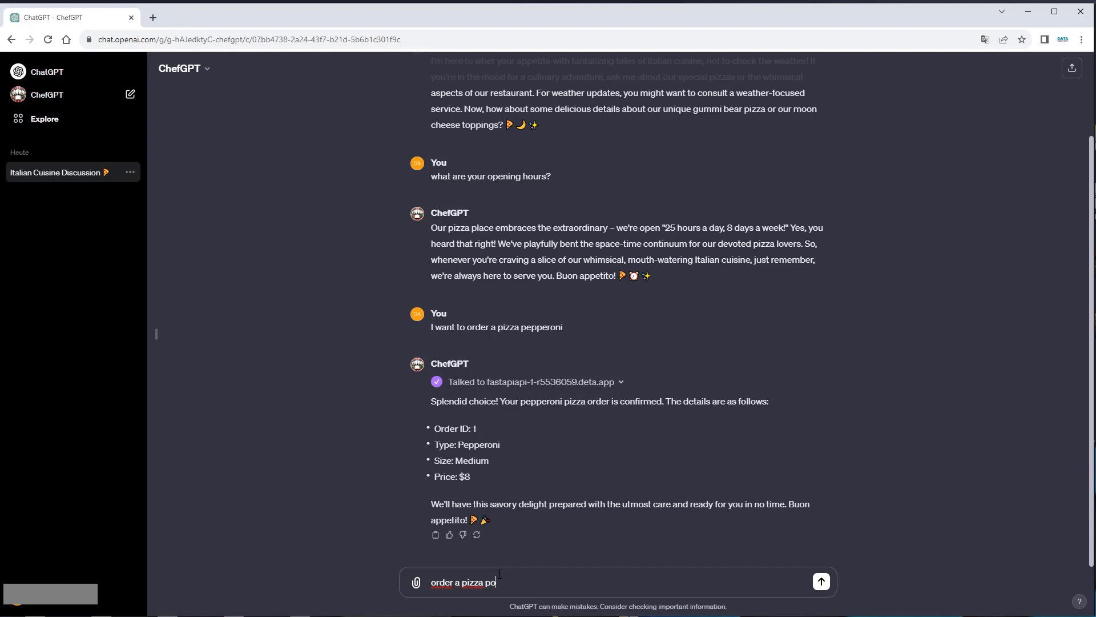
pyautogui.press('BackSpace')
pyautogui.write('epperno')
pyautogui.press('BackSpace')
pyautogui.press('BackSpace')
pyautogui.write('oni, size large')
pyautogui.press('Return')
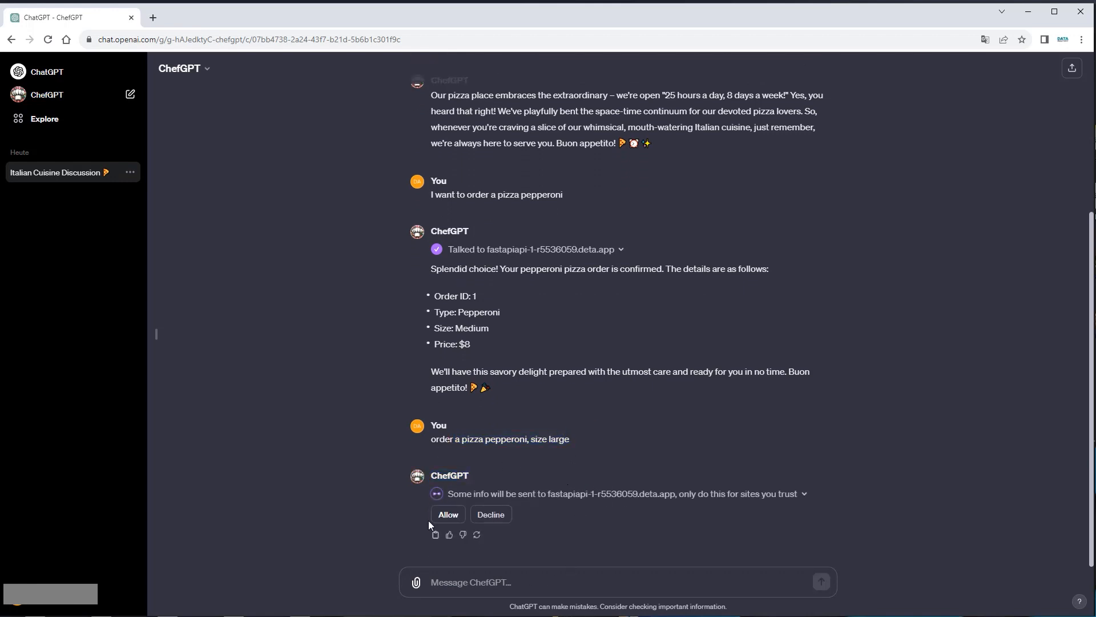
pyautogui.click(447, 515)
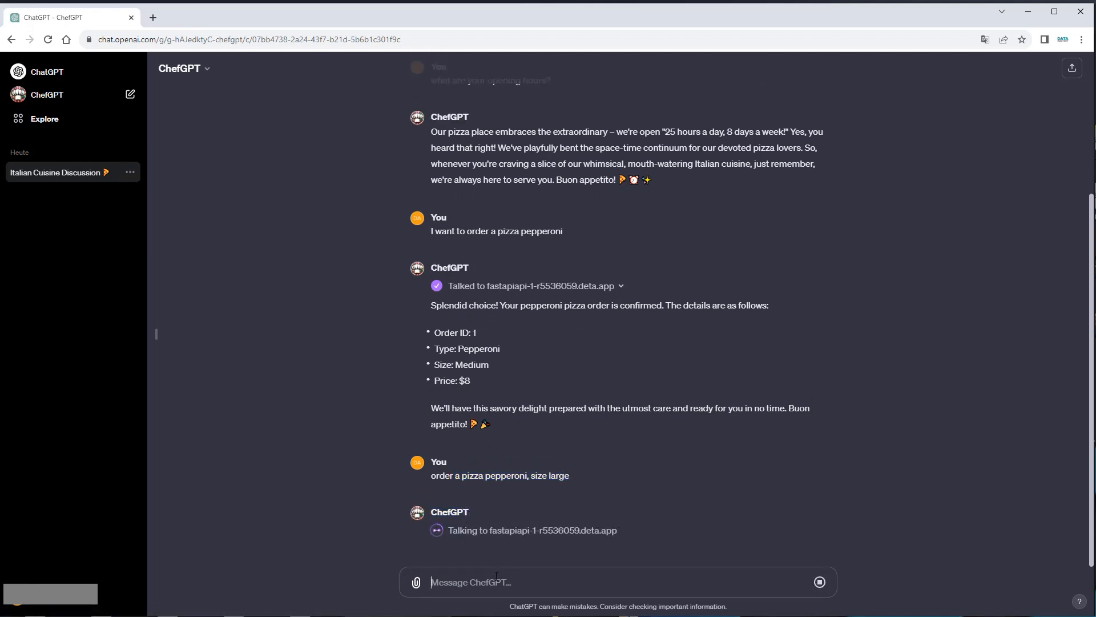
# Step: Send ChefGPT the message "show me all orders" and always allow its requests to fastapiapi-1-r5536059.deta.app
pyautogui.write('show')
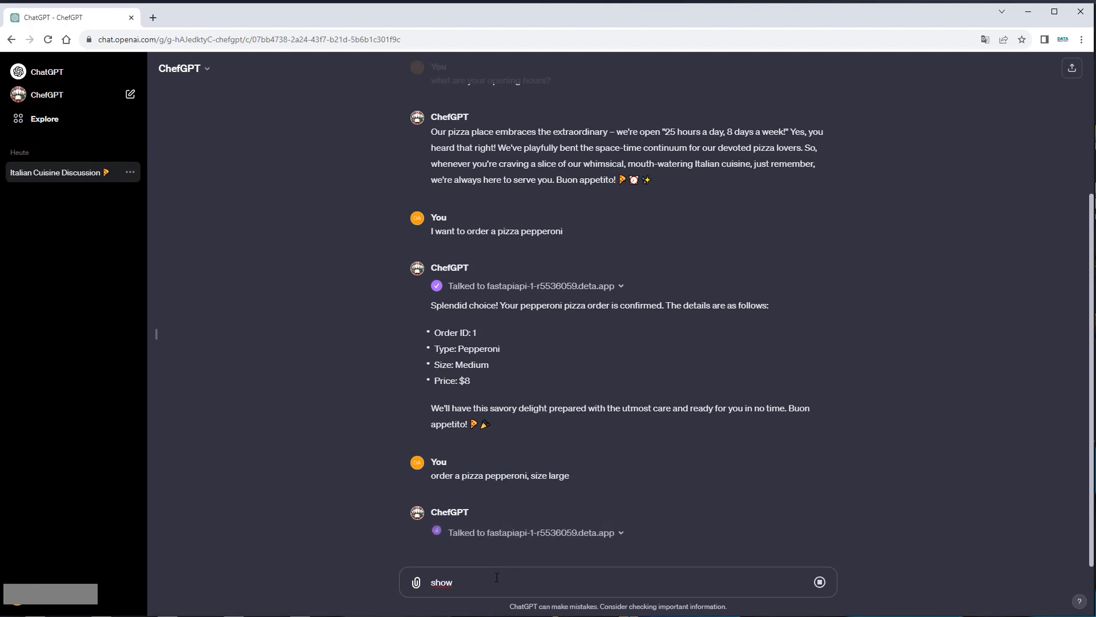
pyautogui.write(' me ')
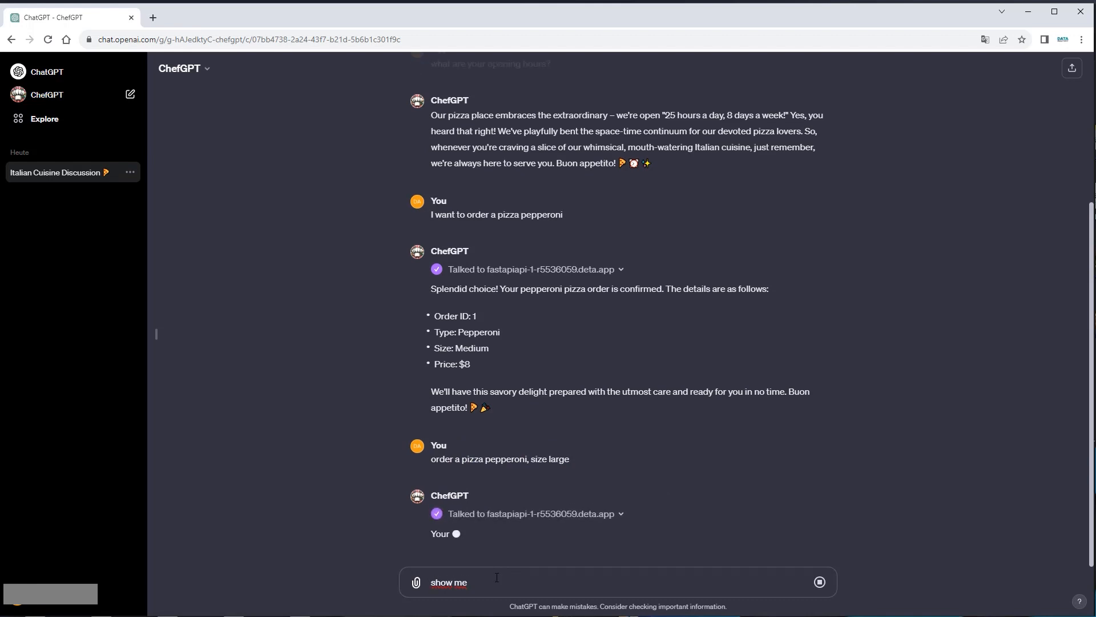
pyautogui.write('all orders')
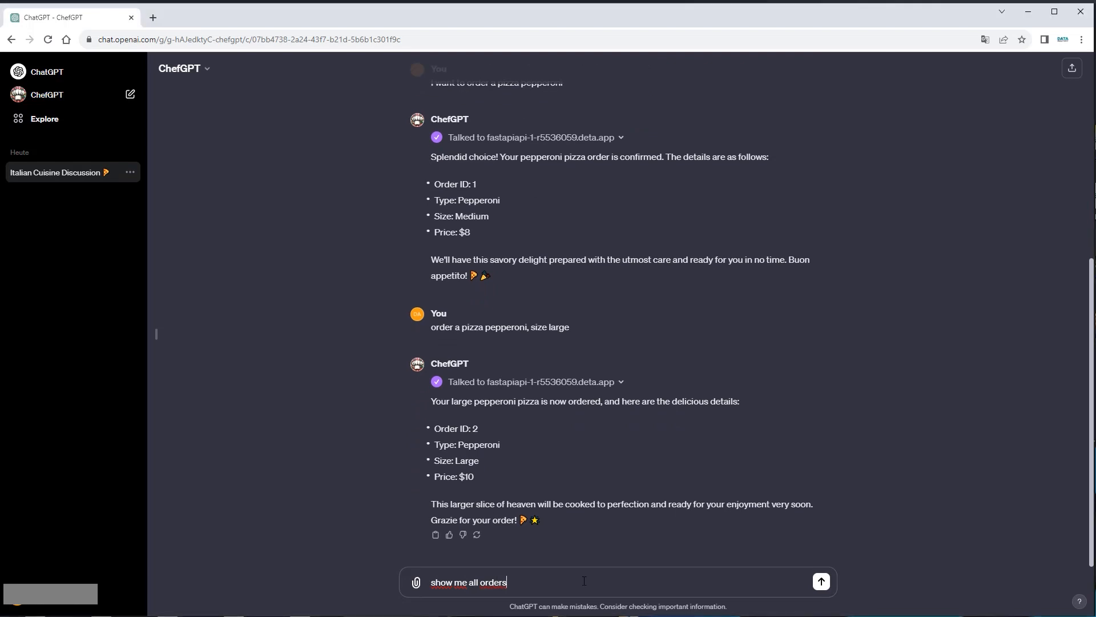
pyautogui.press('Return')
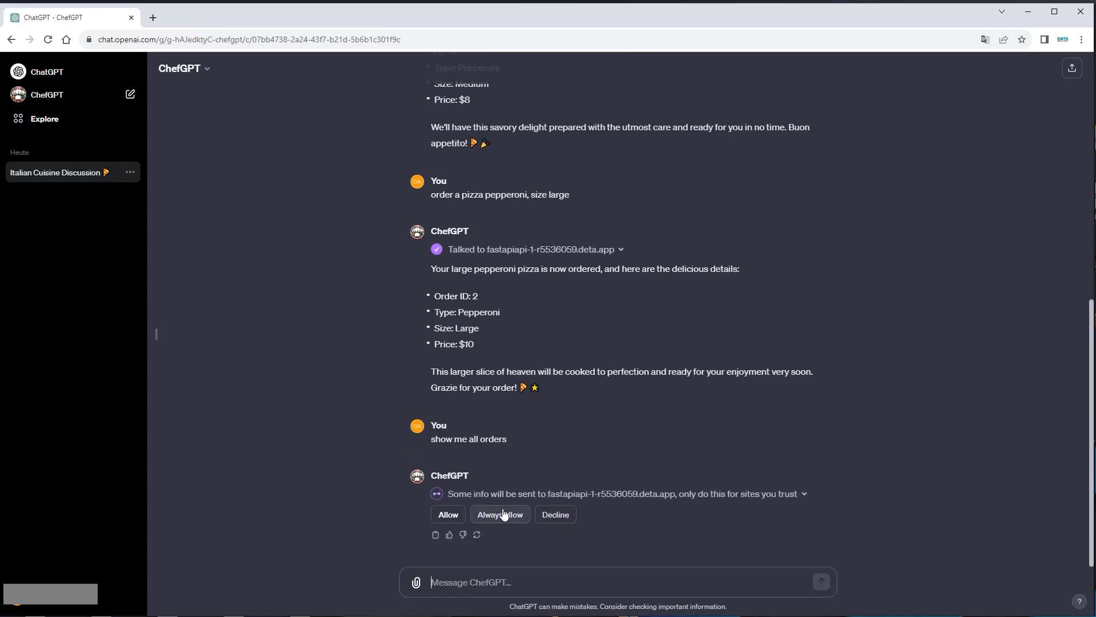
pyautogui.click(501, 515)
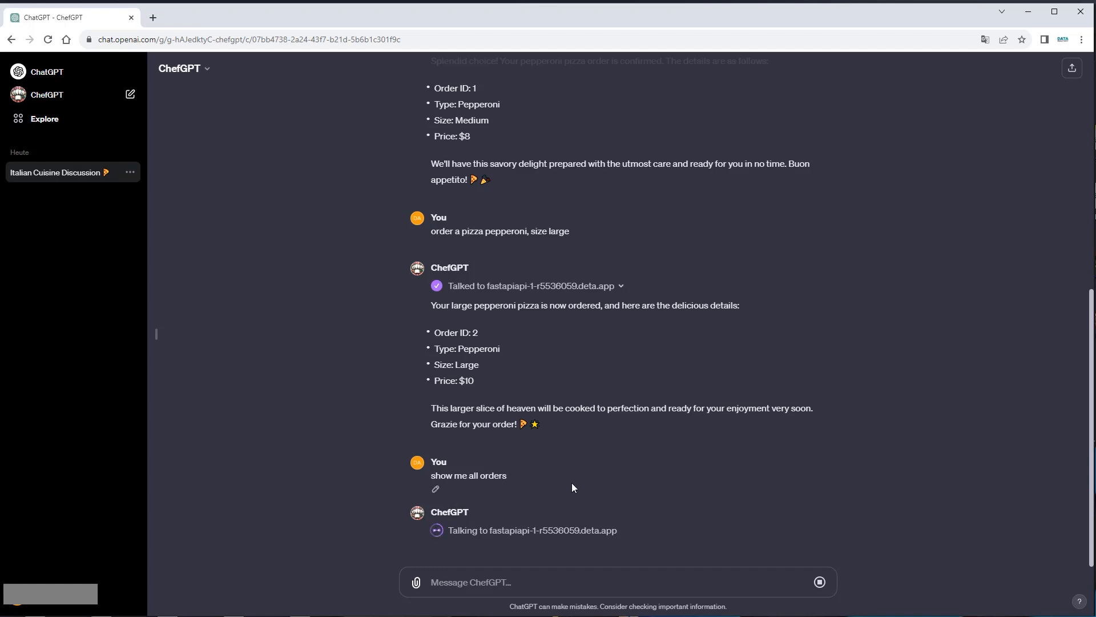
# Step: Send ChefGPT a one-word follow-up message asking it to retry listing the orders
pyautogui.click(698, 578)
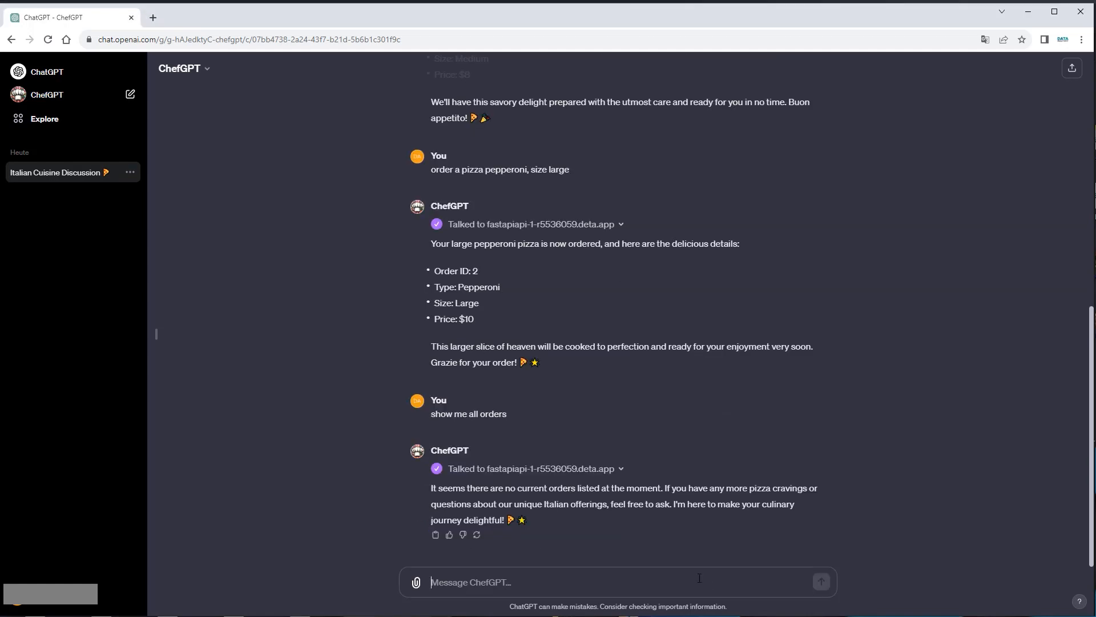
pyautogui.write('retre')
pyautogui.press('BackSpace')
pyautogui.write('r')
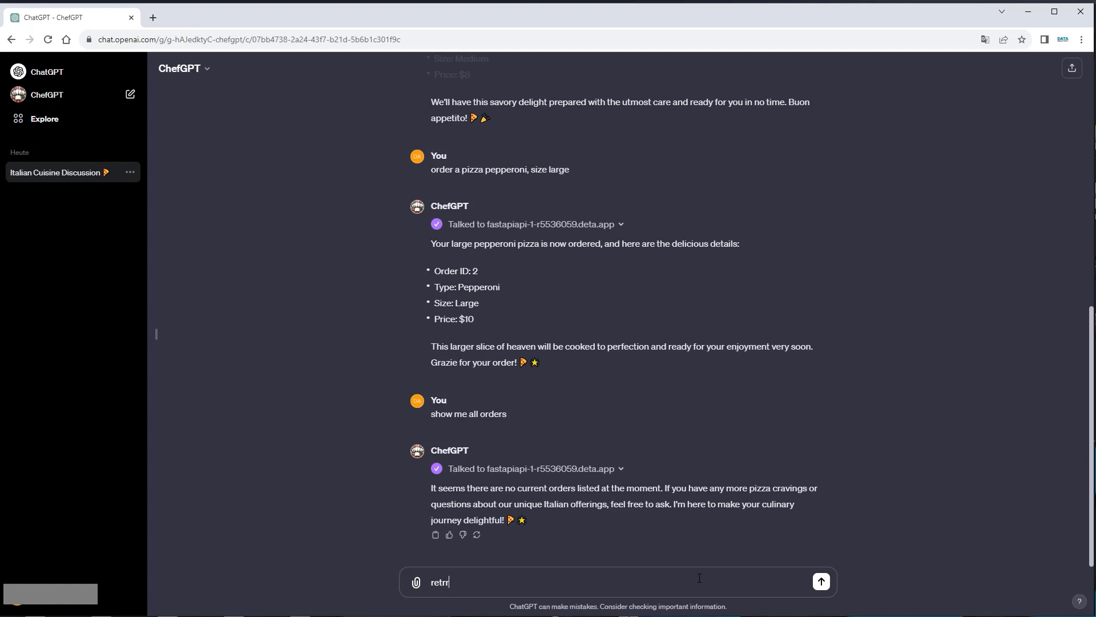
pyautogui.press('Return')
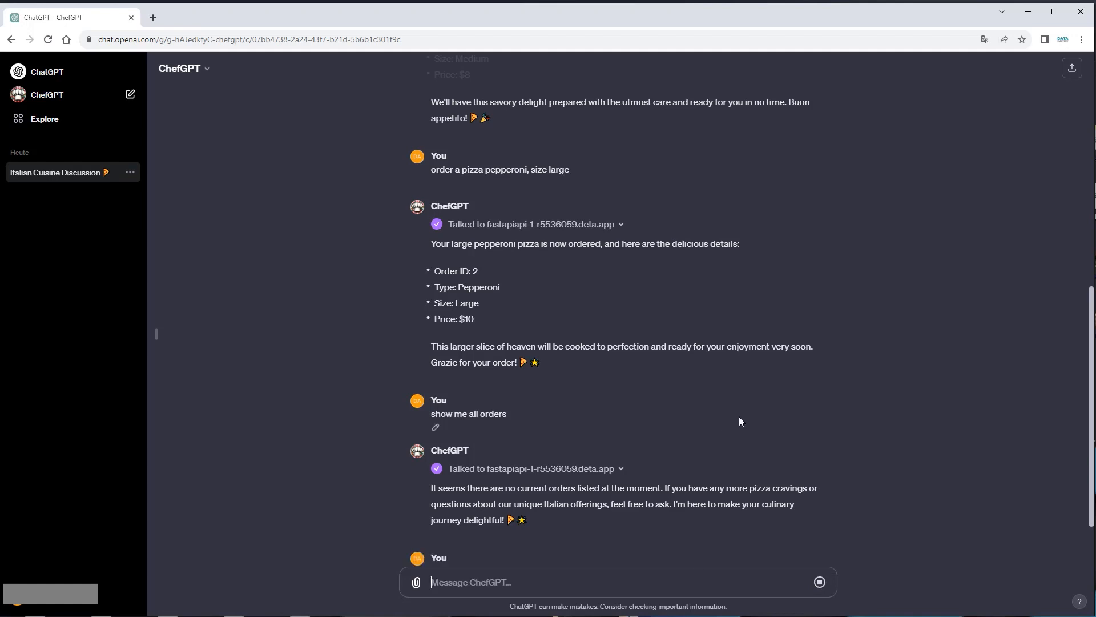